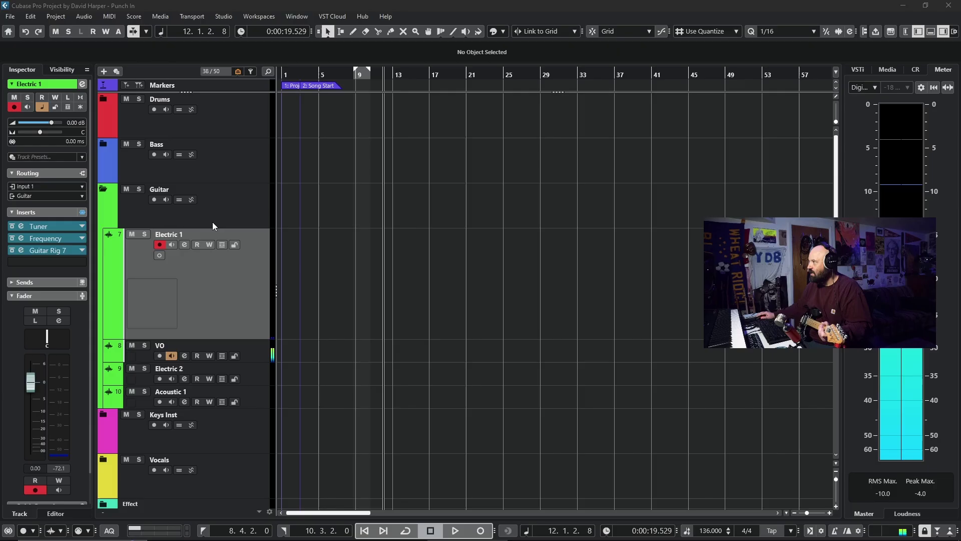
- Record guitar take Electric 1_14 on Electric 1 from the song start with input monitoring on
click(316, 303)
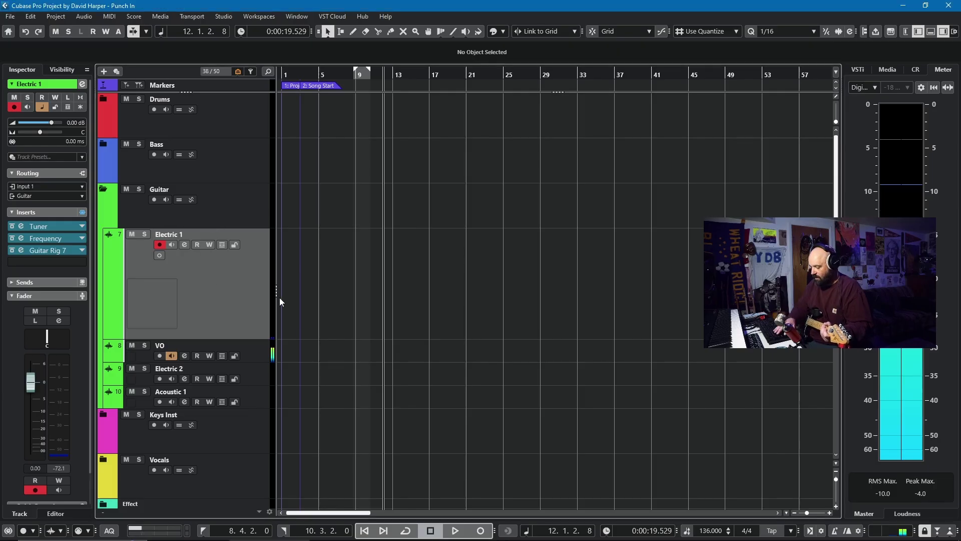
key(shift+b)
click(172, 248)
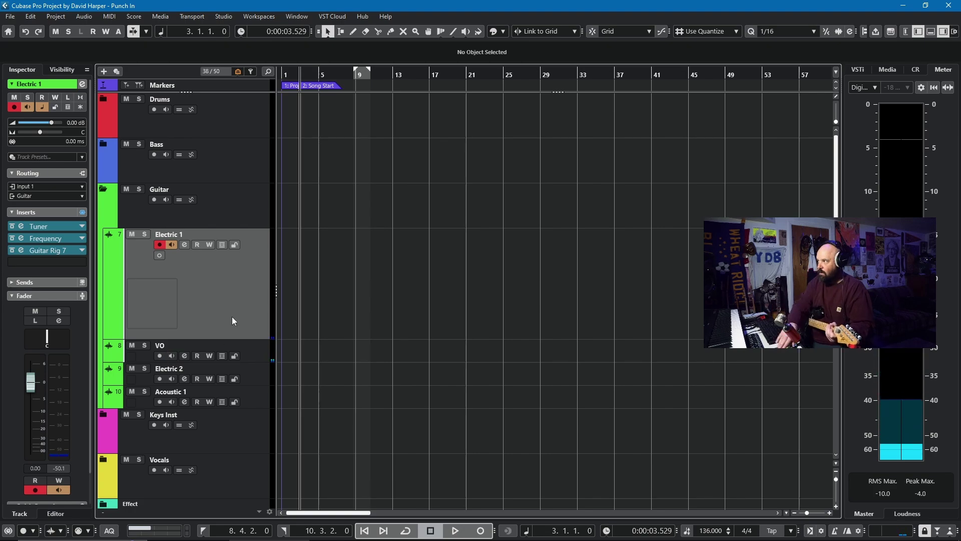
key(KP_Multiply)
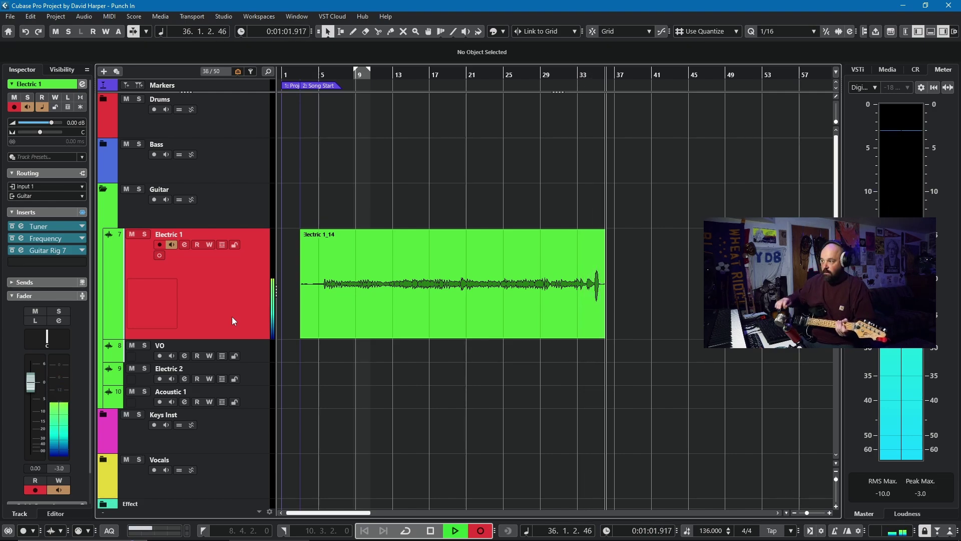
click(171, 356)
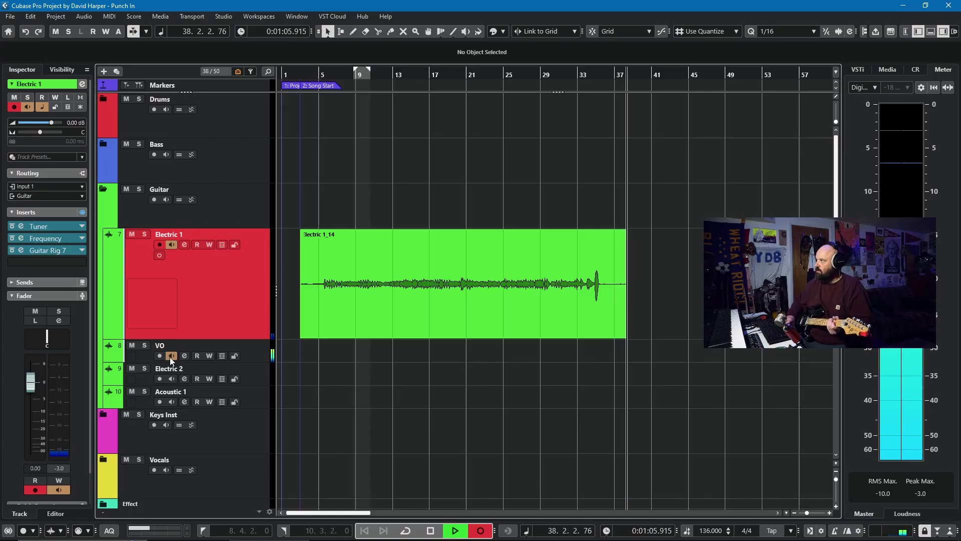
- Stop the take at bar 38, then zoom in on bars 10–19 and play it back
key(space)
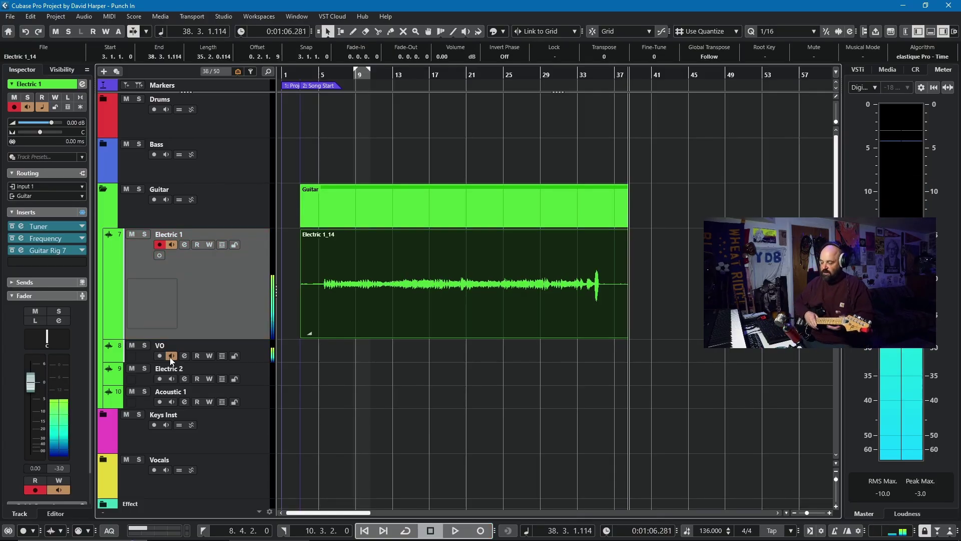
drag(383, 75, 394, 75)
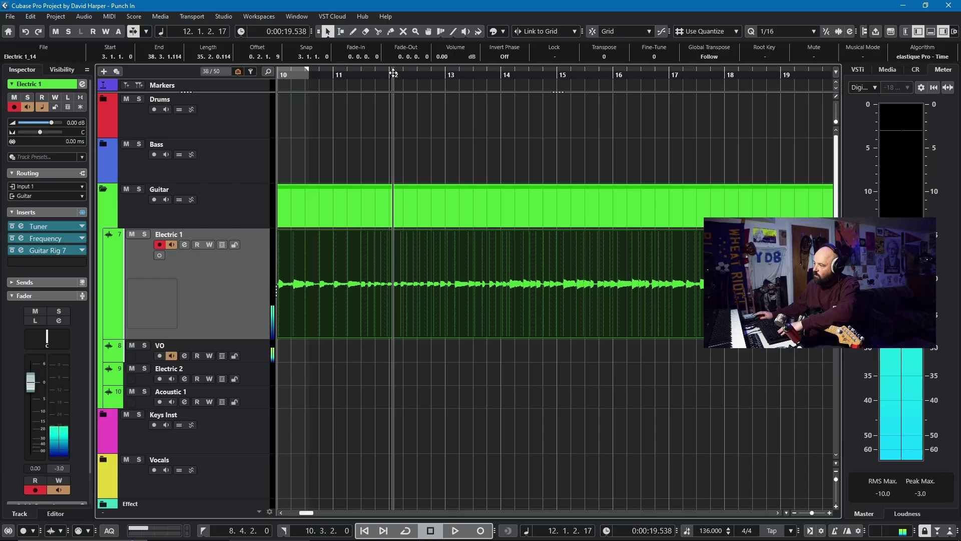
key(space)
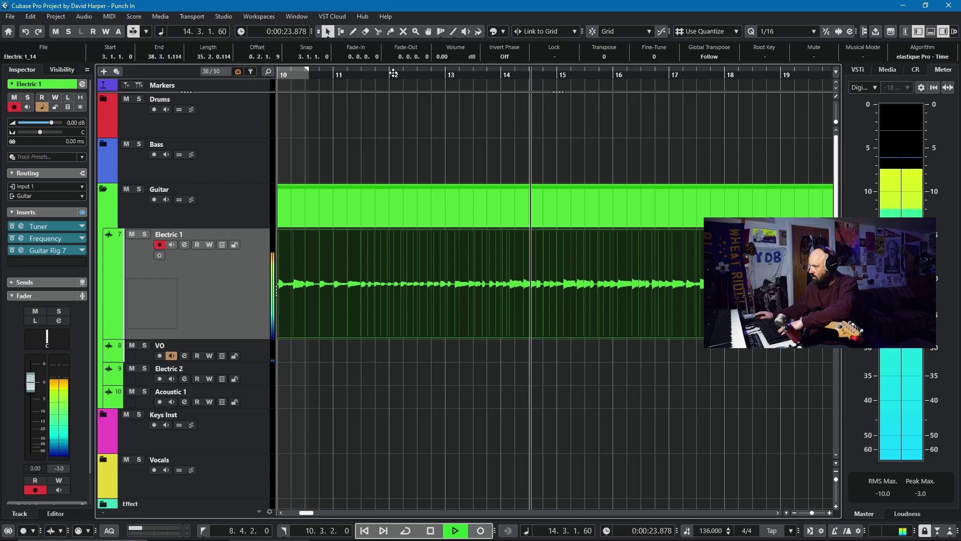
key(space)
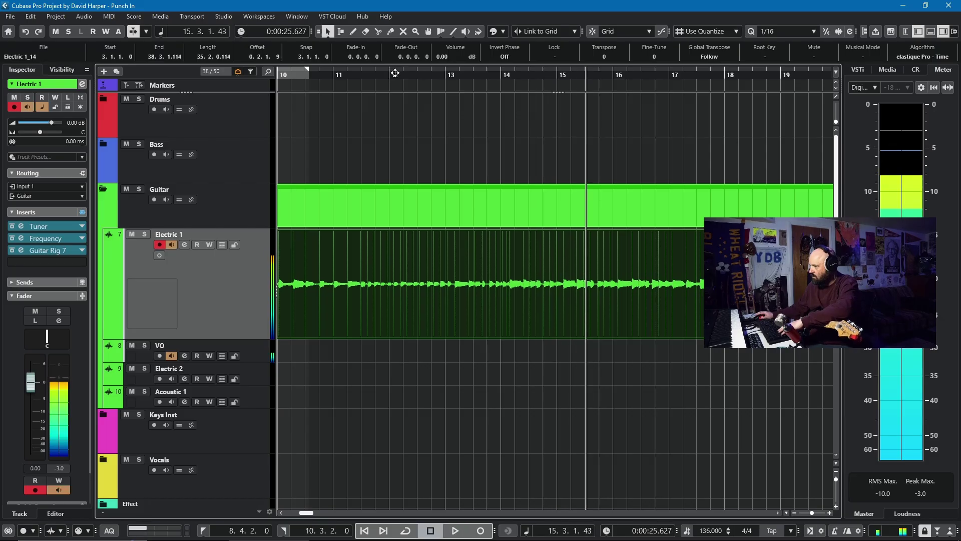
drag(460, 75, 627, 75)
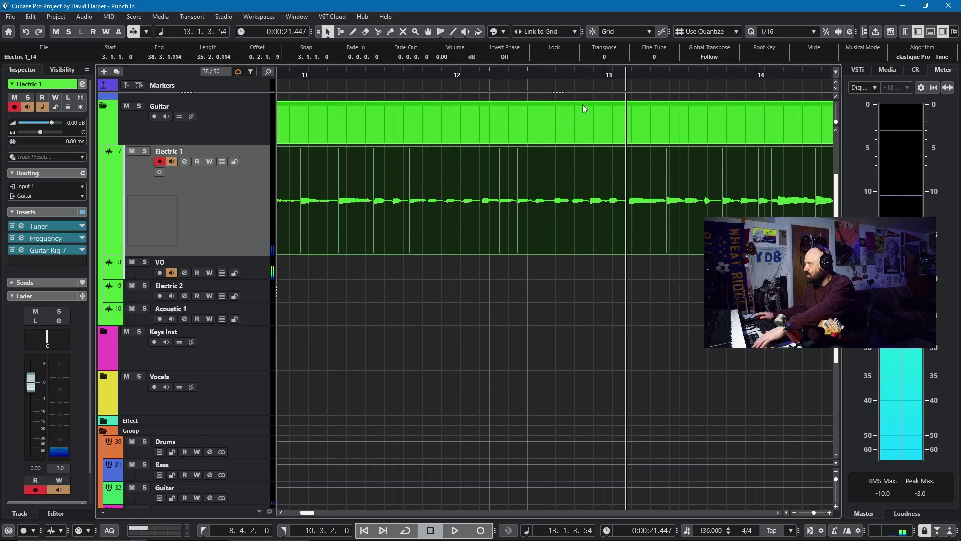
- Set the left locator at 13.1.3.54 and the right locator at 14.2.3.38
key(ctrl+KP_1)
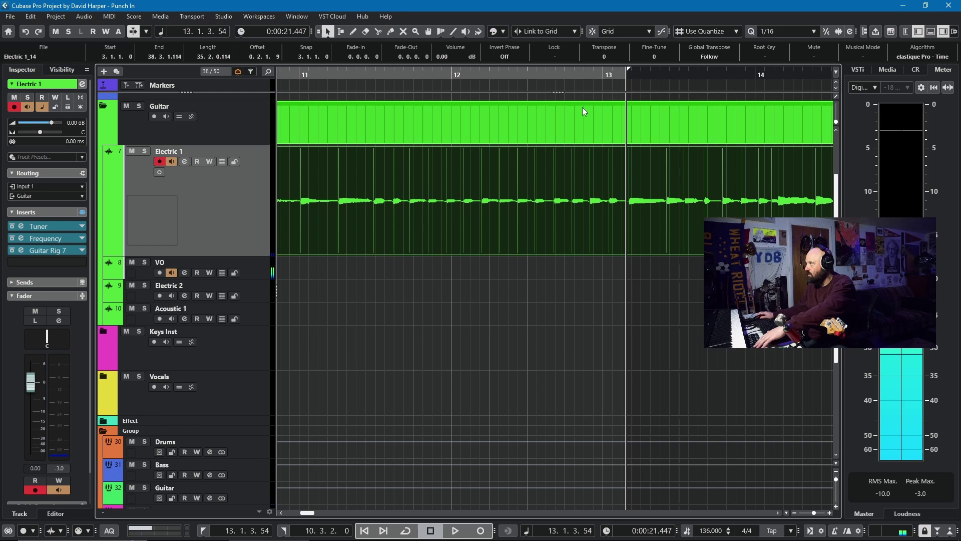
key(space)
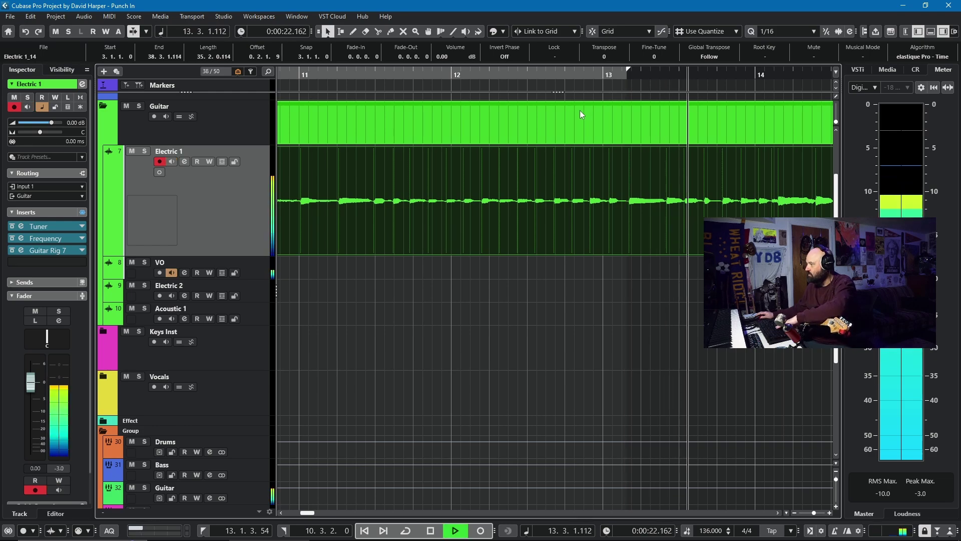
key(space)
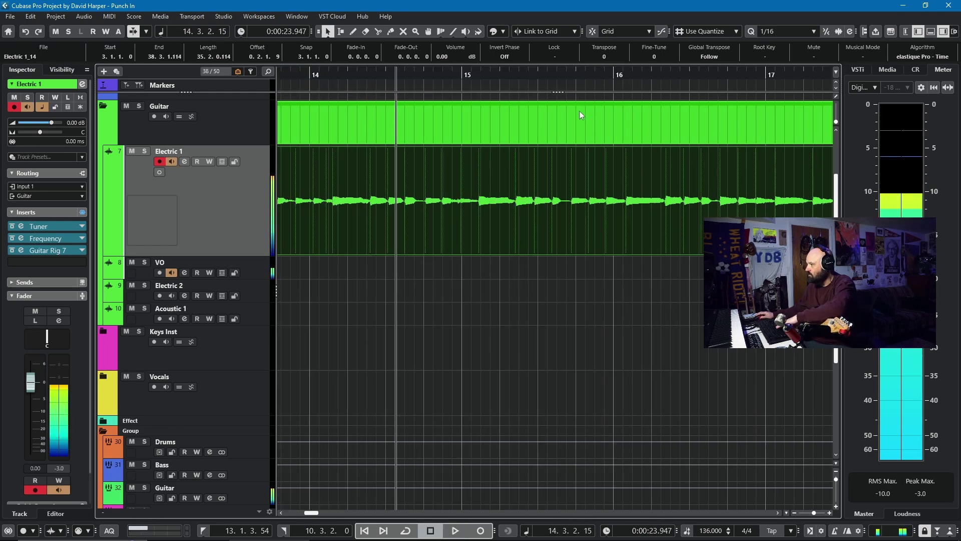
click(369, 75)
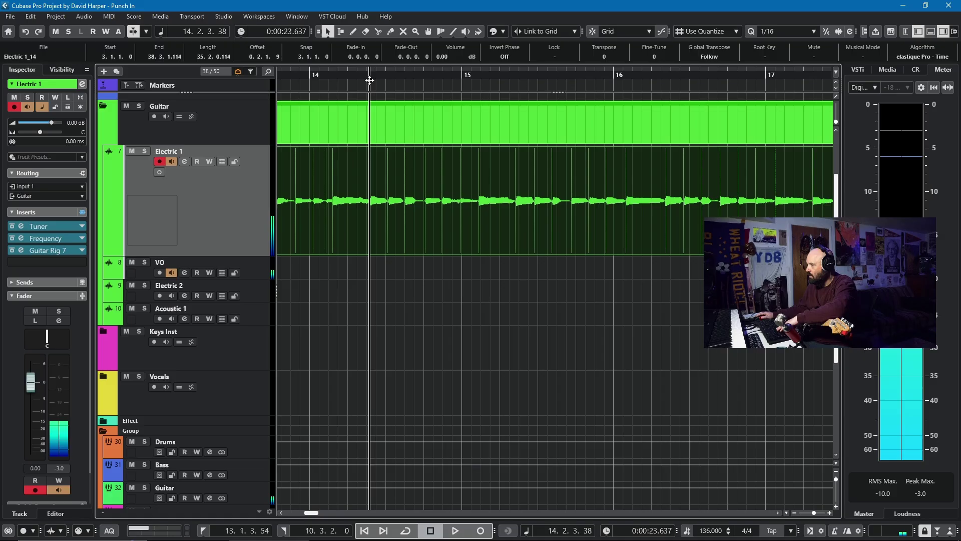
key(ctrl+KP_2)
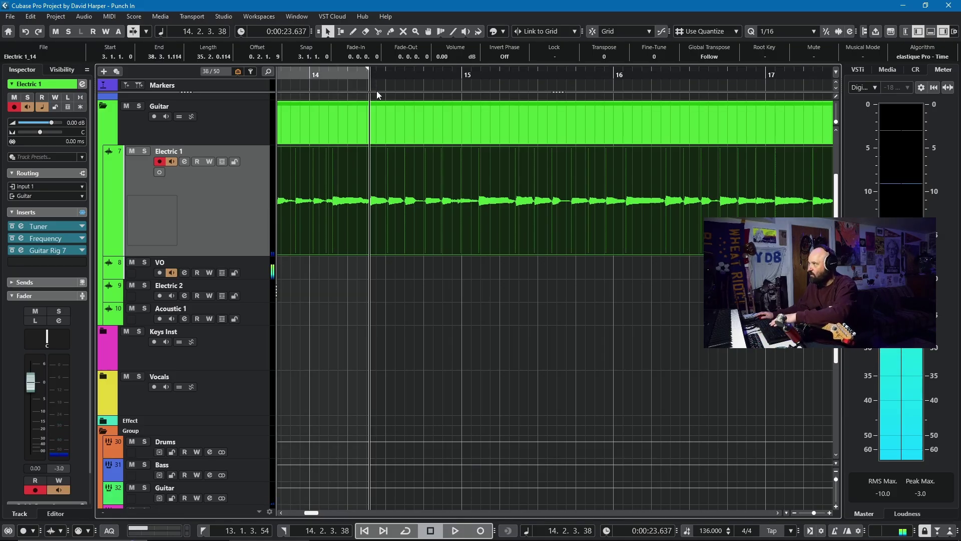
key(KP_Subtract)
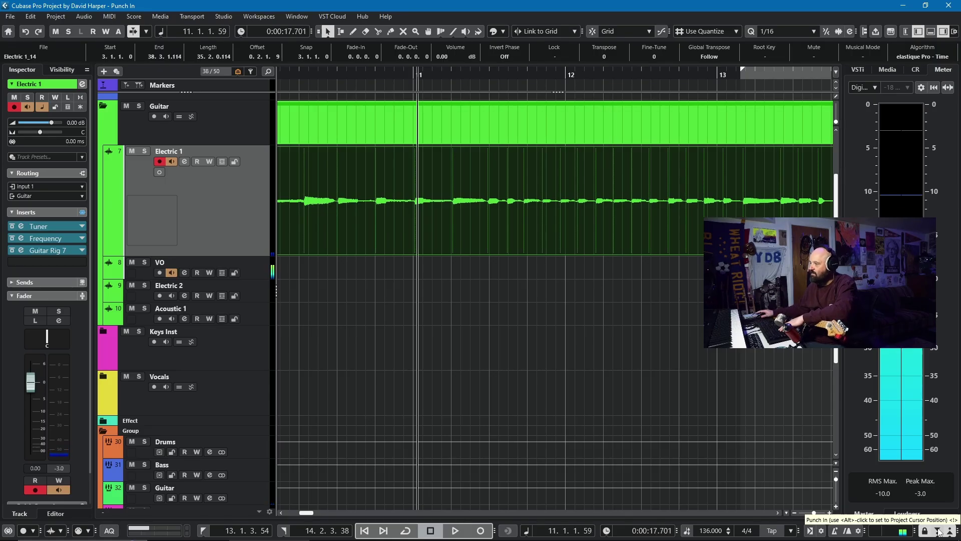
- Change Auto Monitoring on the VST preferences page from Tapemachine Style to Manual and apply
click(29, 17)
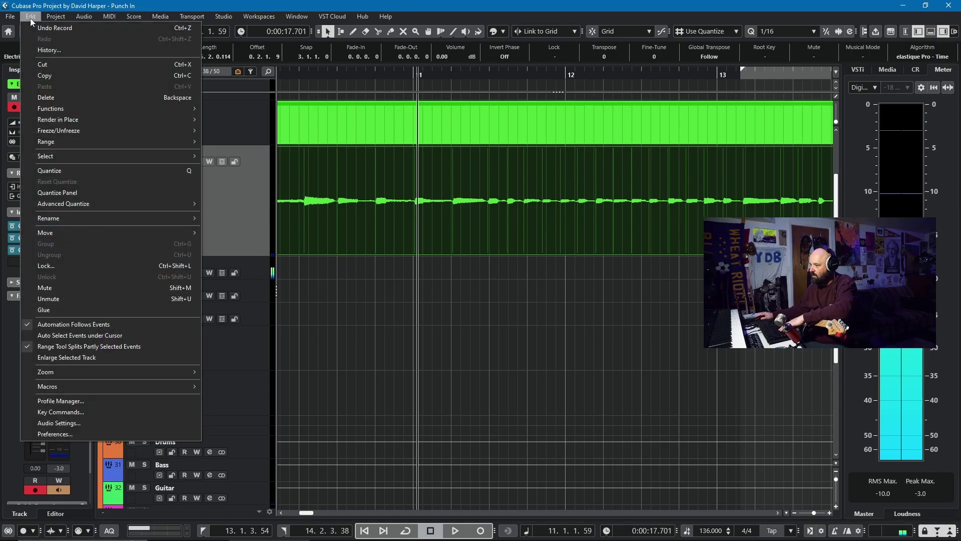
click(71, 433)
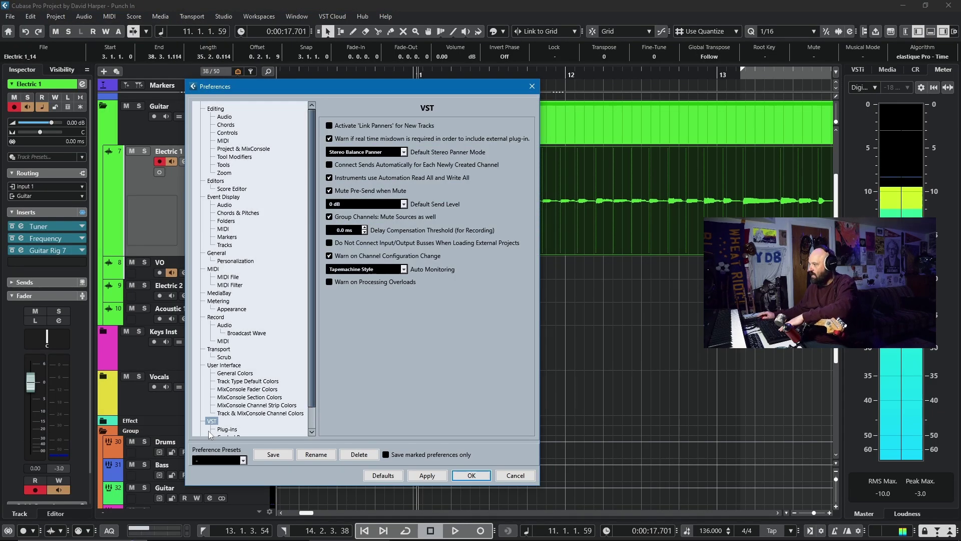
click(400, 271)
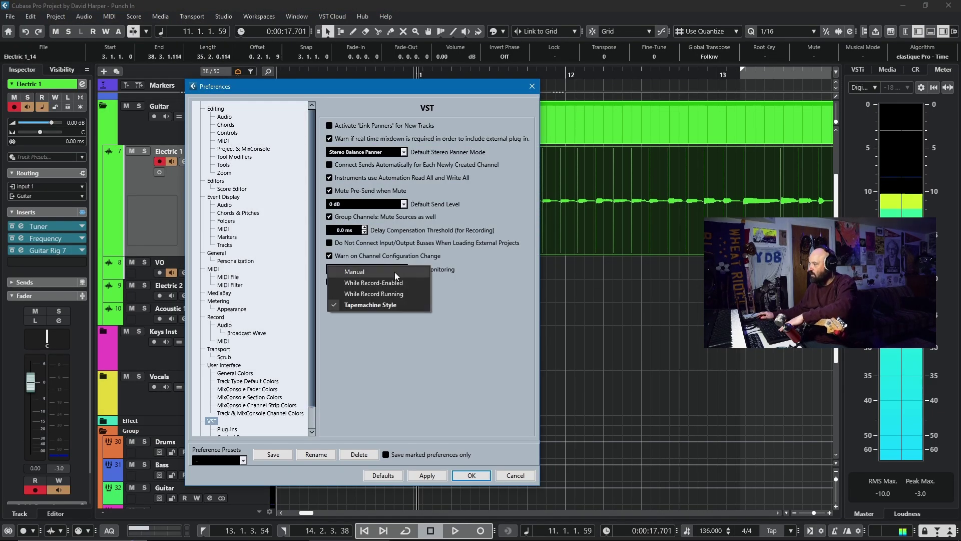
click(394, 272)
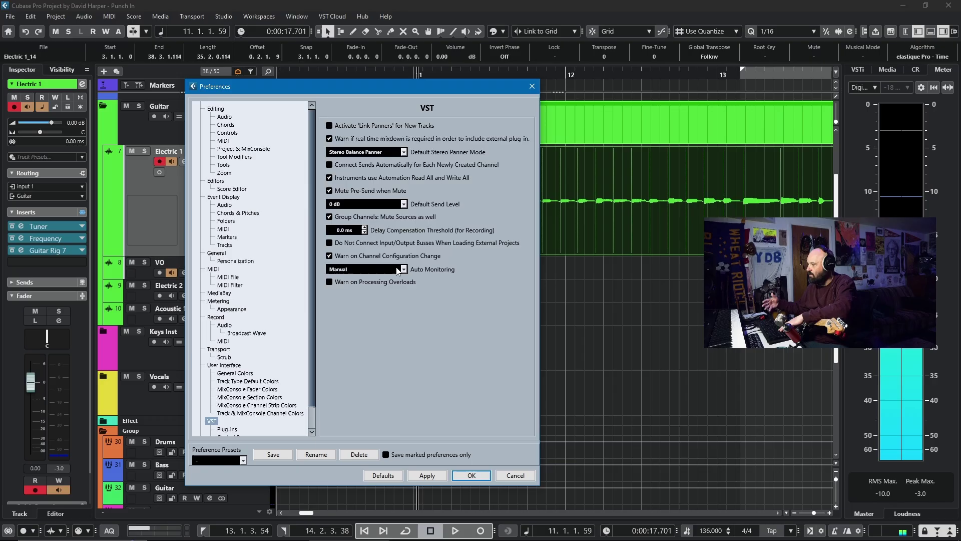
click(425, 478)
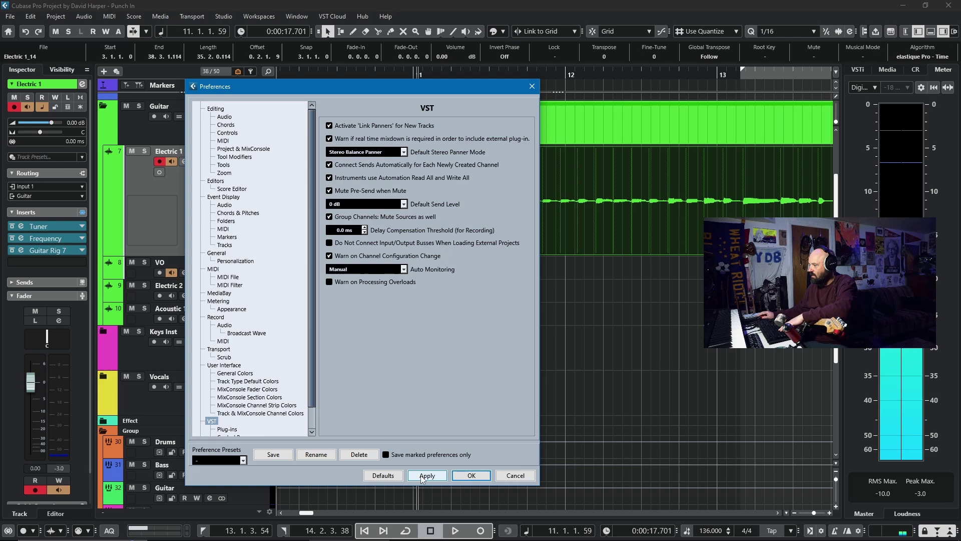
- Close the preferences and punch-record take Electric 1_15 between the locators
click(463, 476)
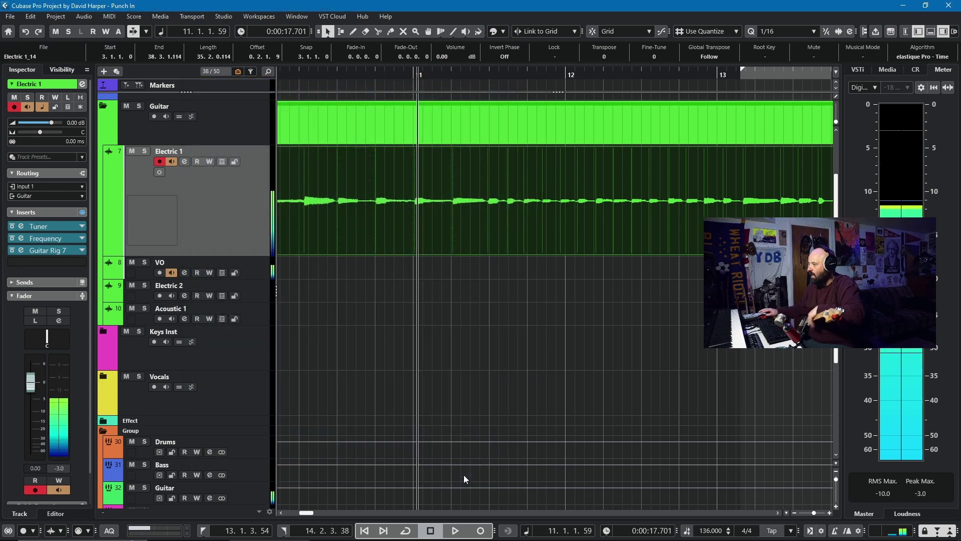
key(space)
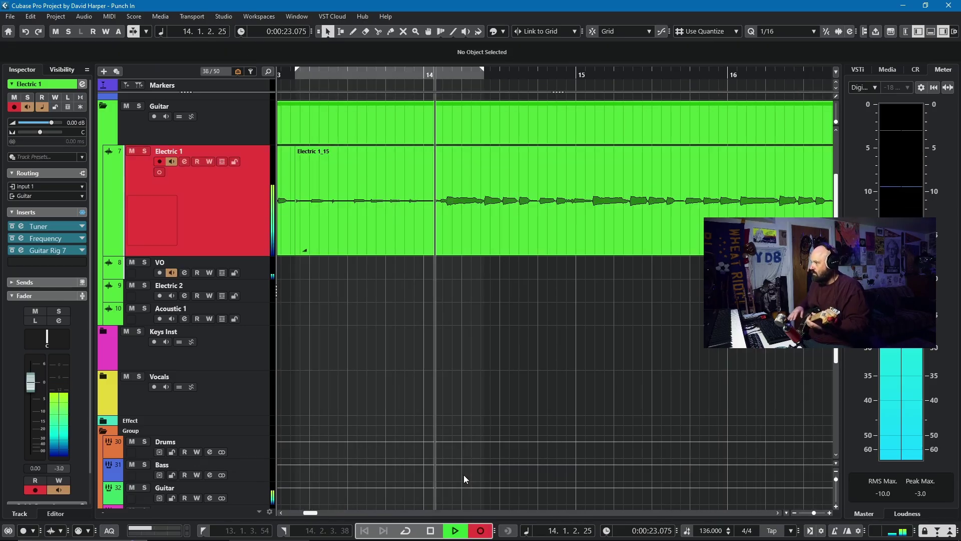
key(space)
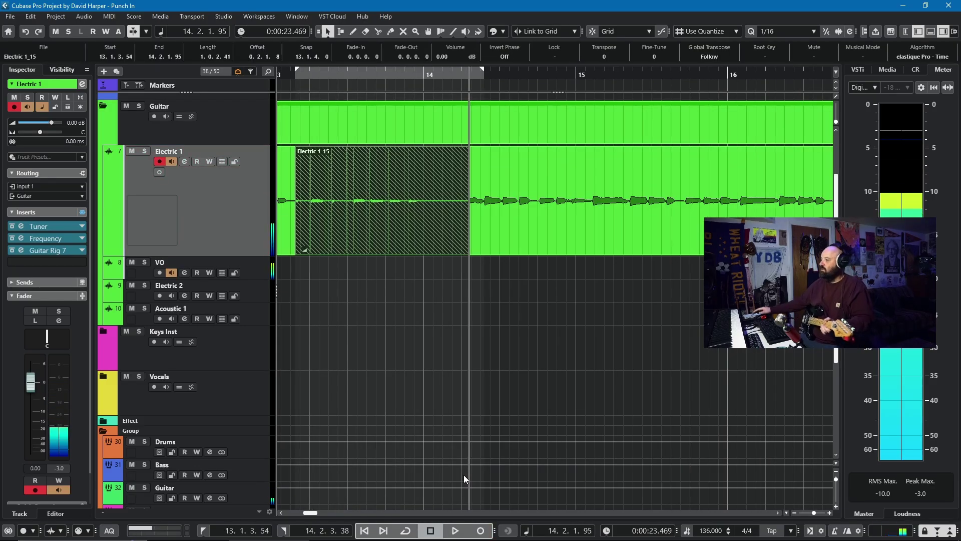
- Delete the Electric 1_15 take and rewind toward bar 11
key(Delete)
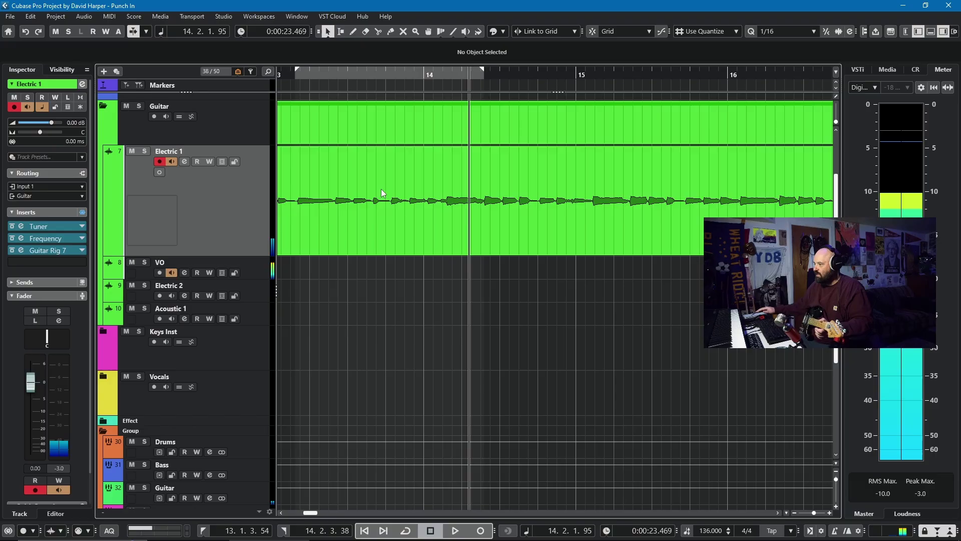
key(KP_Subtract)
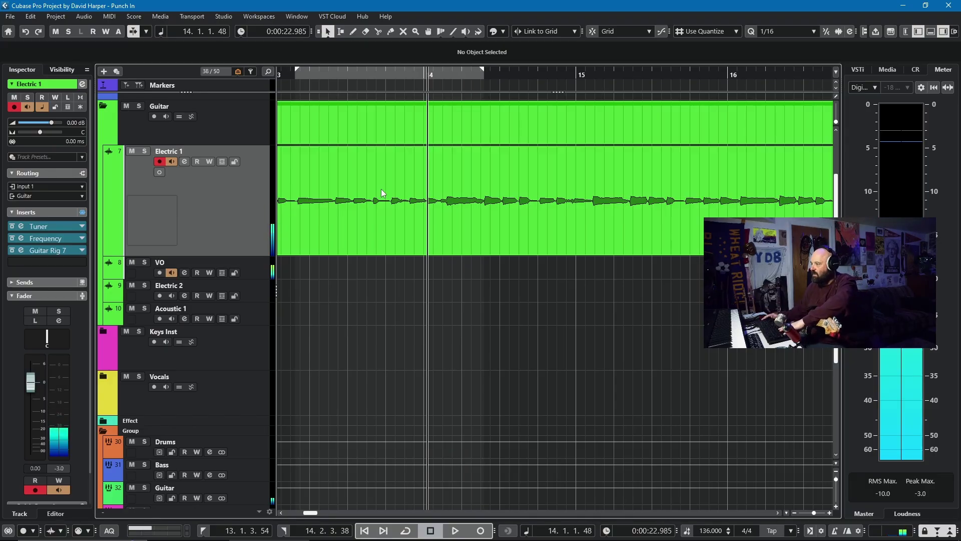
key(KP_Subtract)
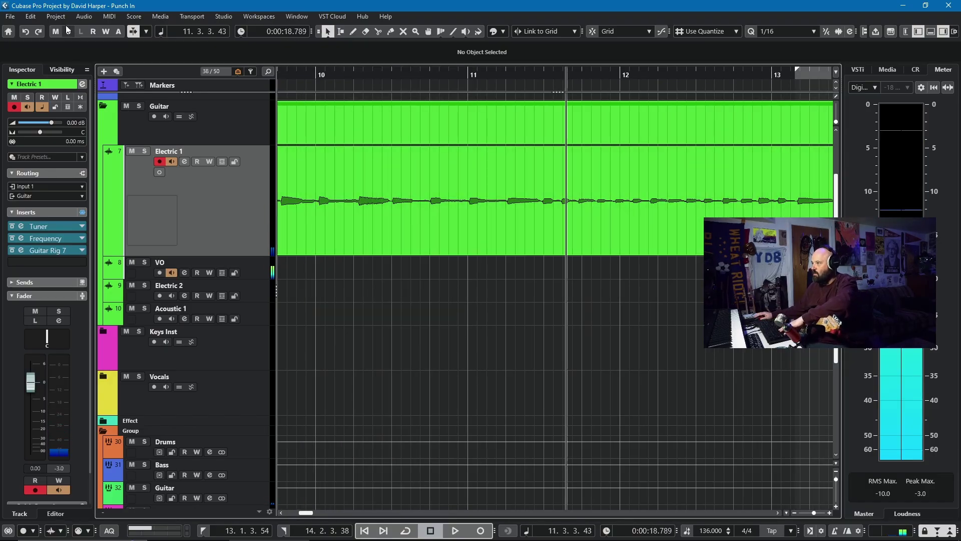
- Set Auto Monitoring back to Tapemachine Style in the VST preferences and confirm with OK
click(32, 17)
click(71, 434)
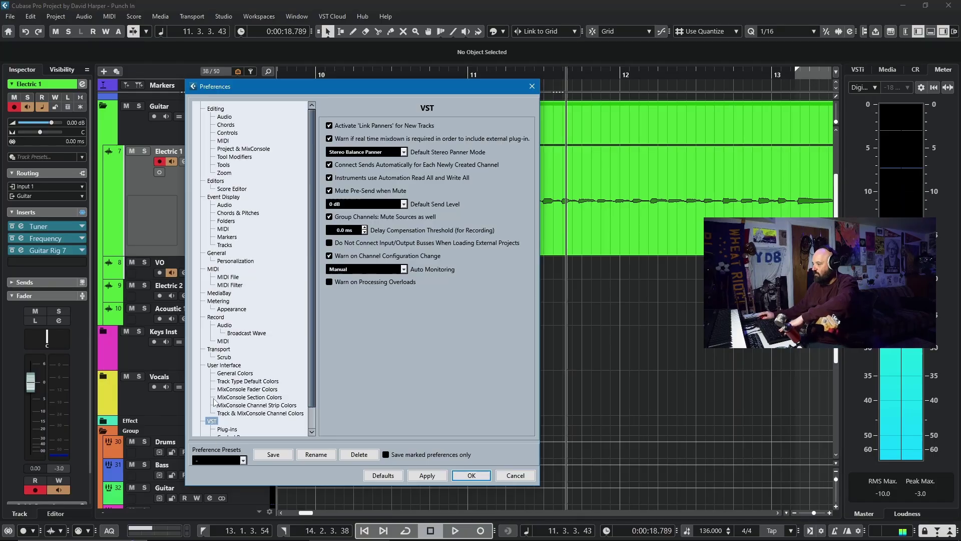
scroll(214, 402, down, 1)
click(402, 269)
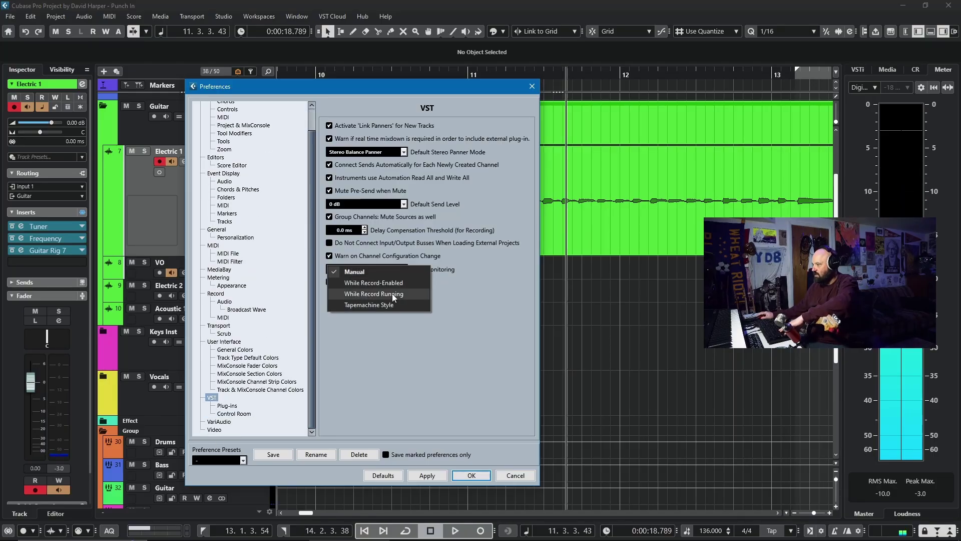
click(387, 305)
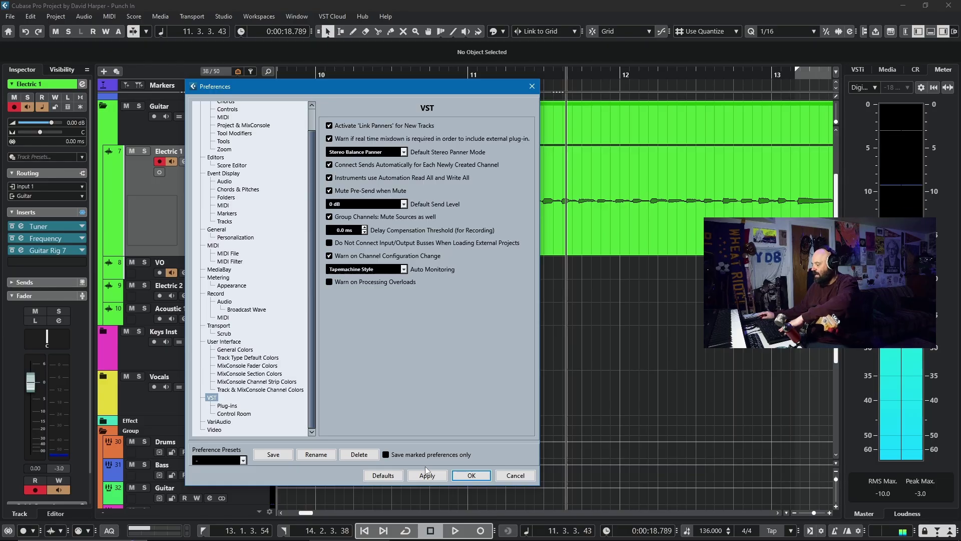
click(471, 475)
- Punch-record a take over the gap, then undo the unwanted Electric 1_16 take
key(KP_Subtract)
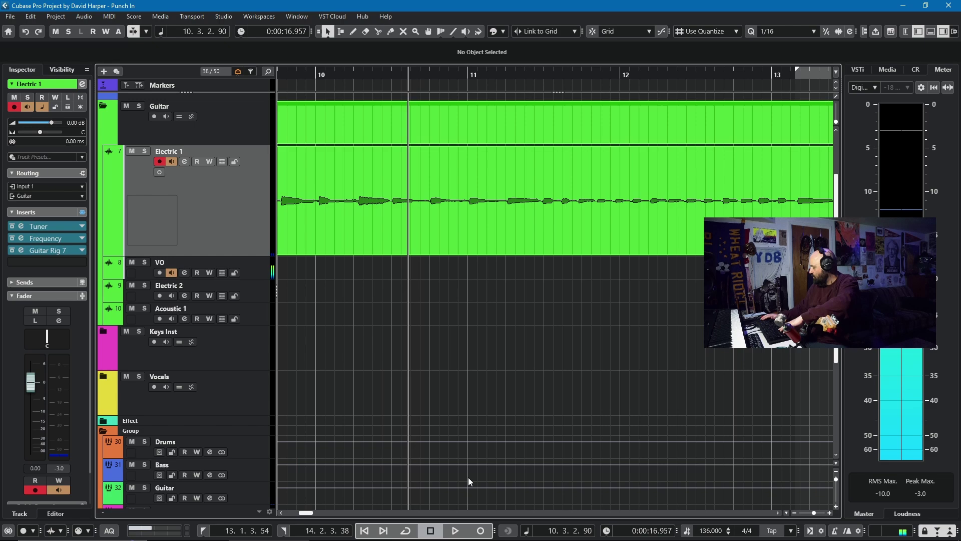
key(space)
key(KP_Multiply)
key(space)
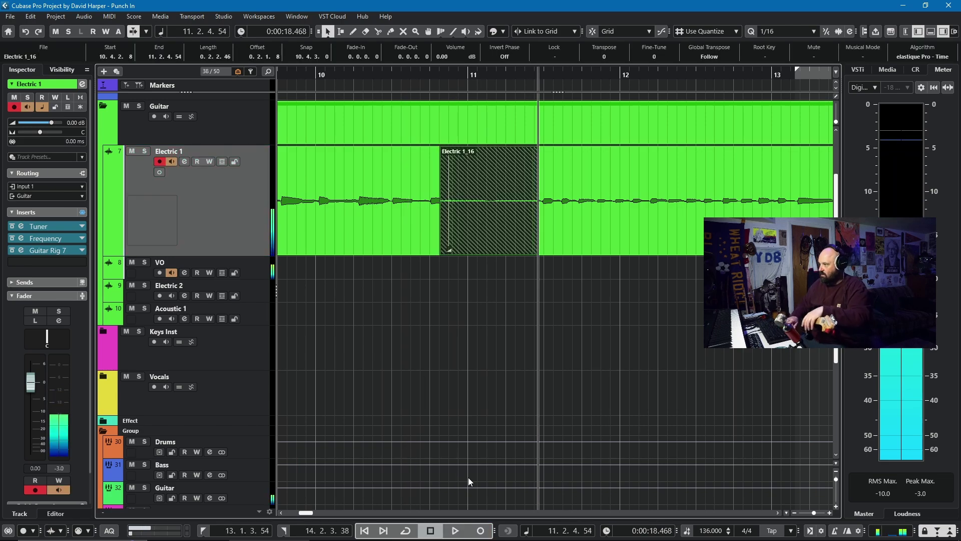
key(ctrl+z)
- Rewind to bar 10 and punch-record take Electric 1_17 from bar 13
key(KP_Subtract)
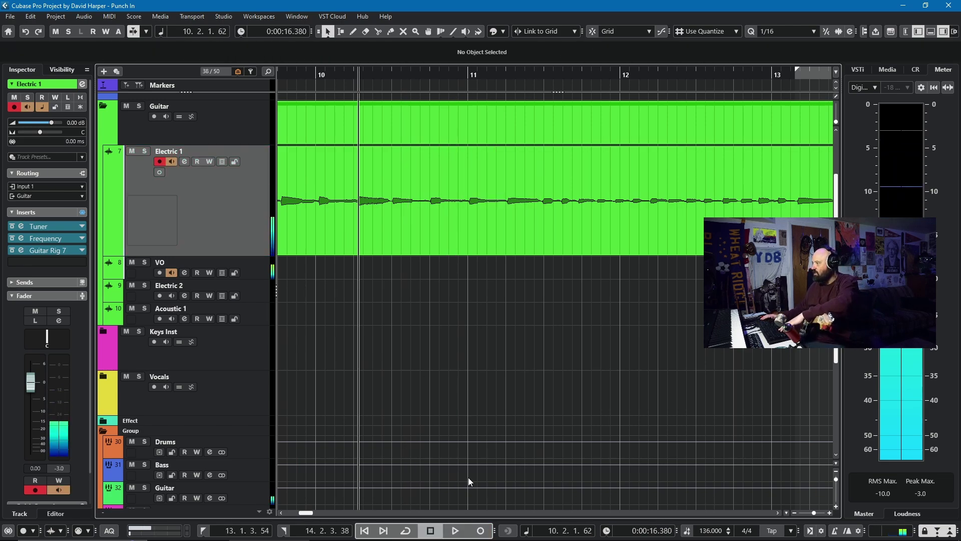
key(space)
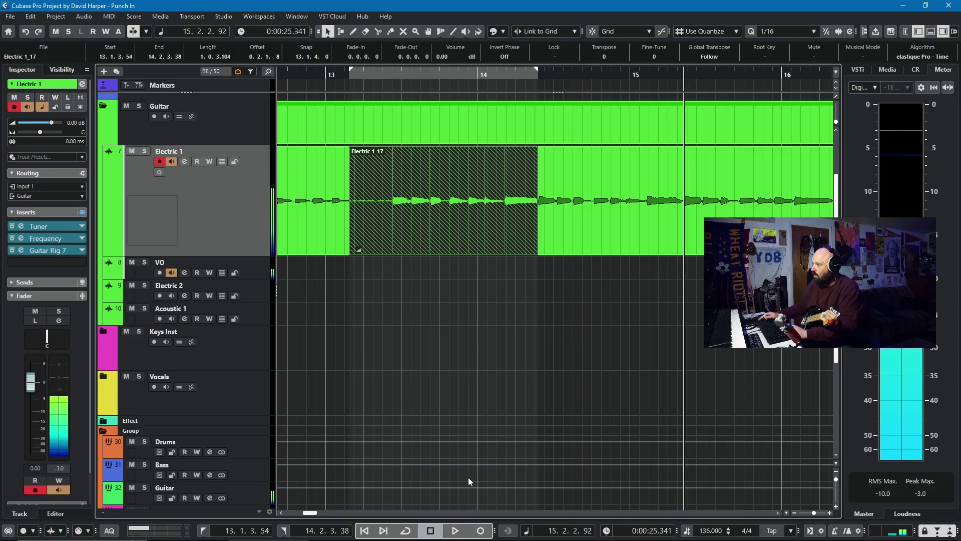
key(space)
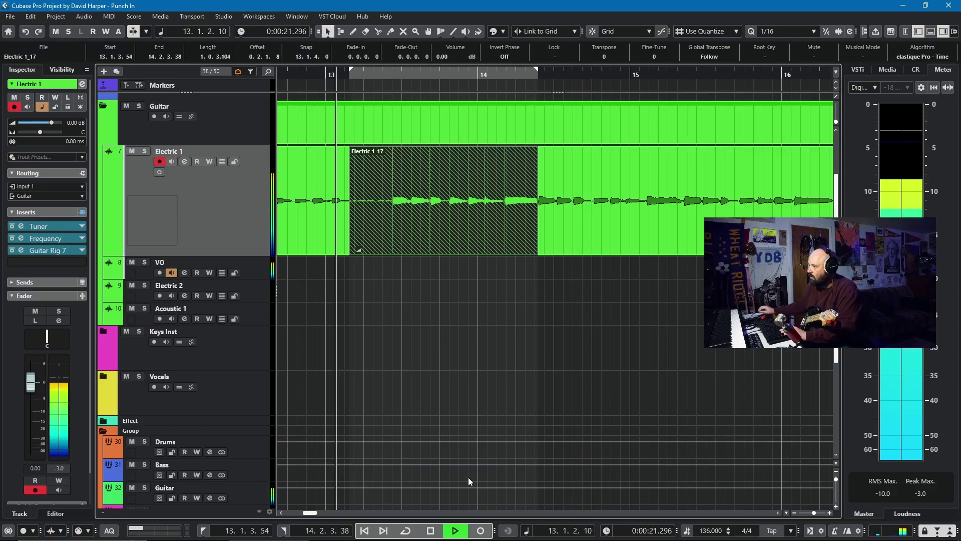
key(space)
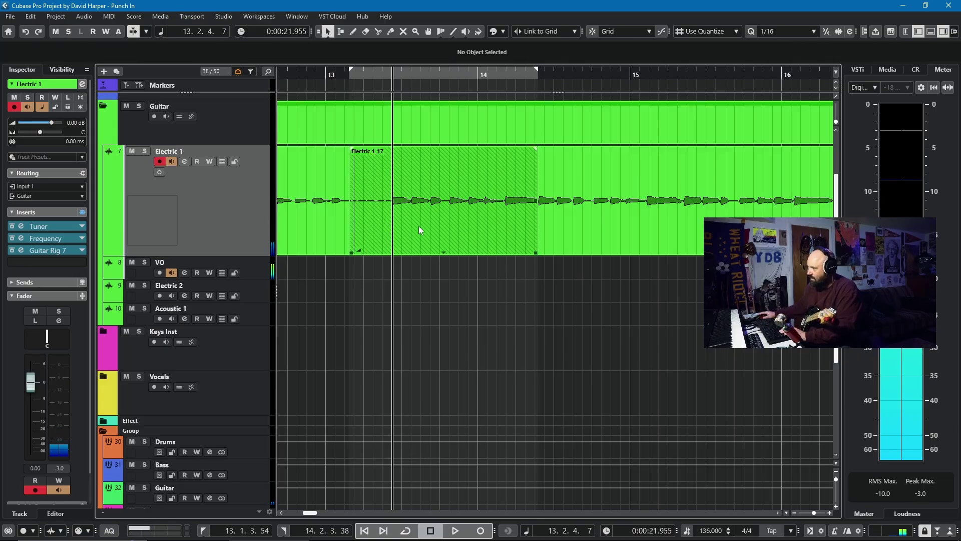
- Trim Electric 1_17 to start at 13.2.3.80, ending at 14.2.3.38, and audition it
drag(352, 253, 389, 254)
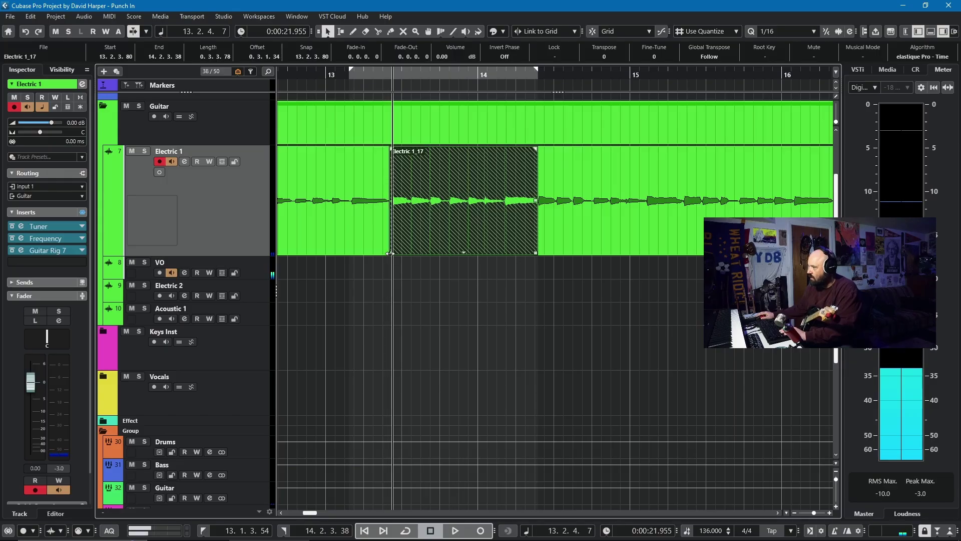
key(space)
key(space)
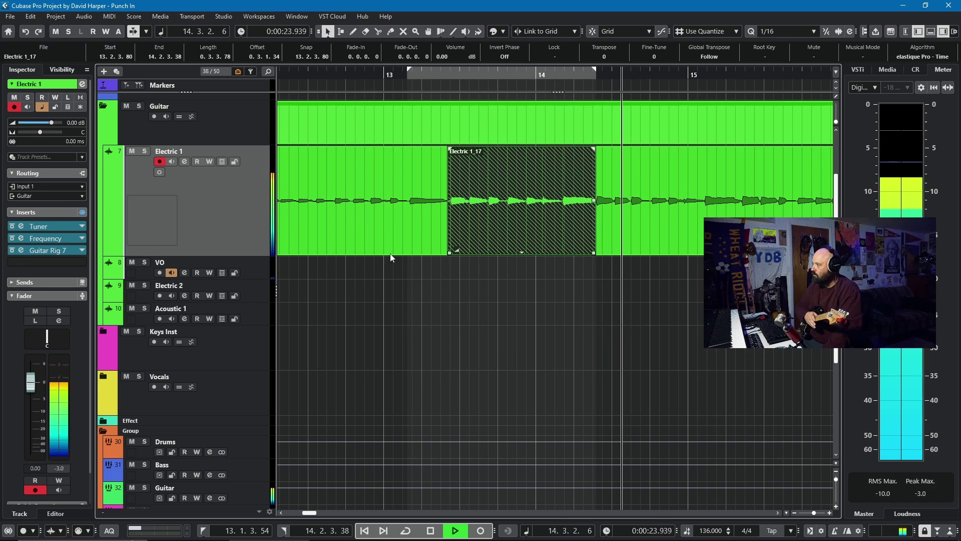
key(space)
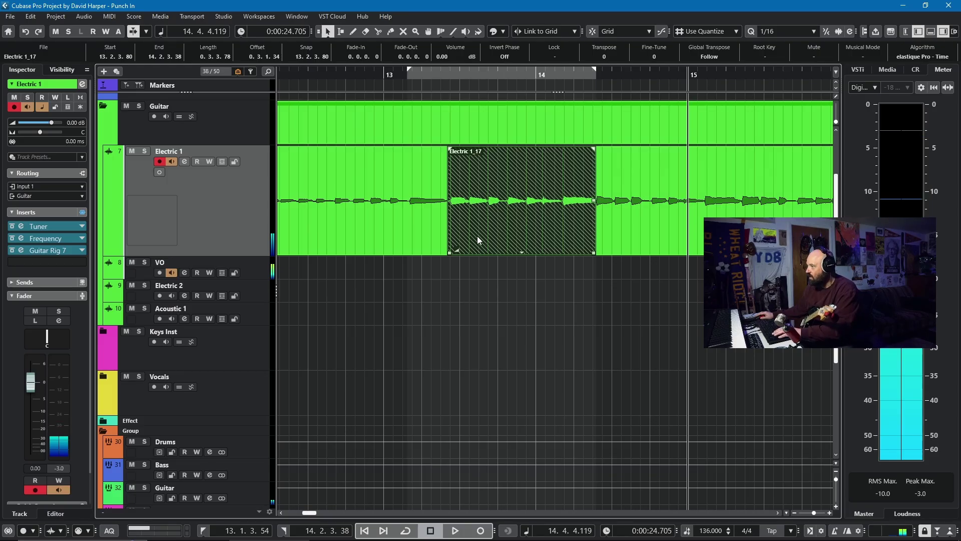
- Range-select the span under Electric 1_17 and delete it, leaving an empty gap on Electric 1
key(2)
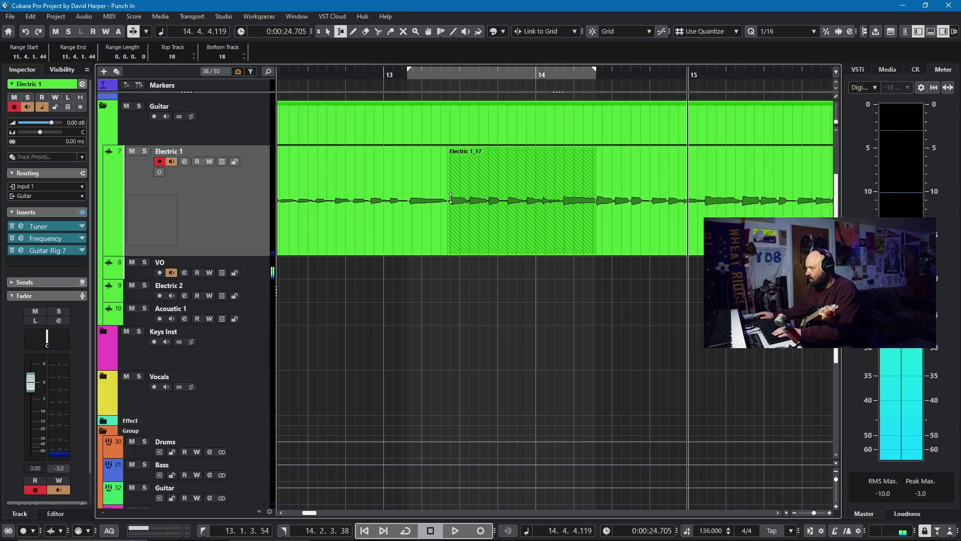
drag(449, 200, 599, 204)
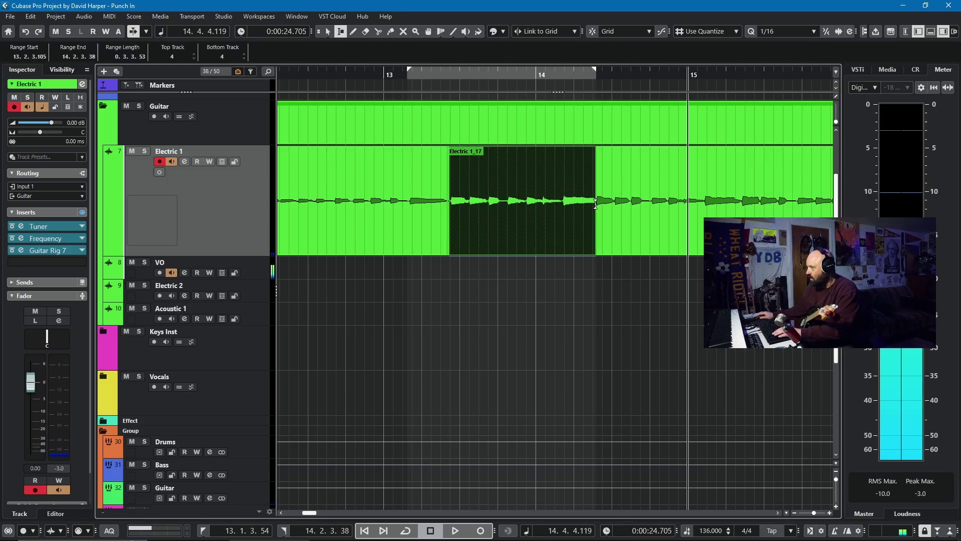
key(Delete)
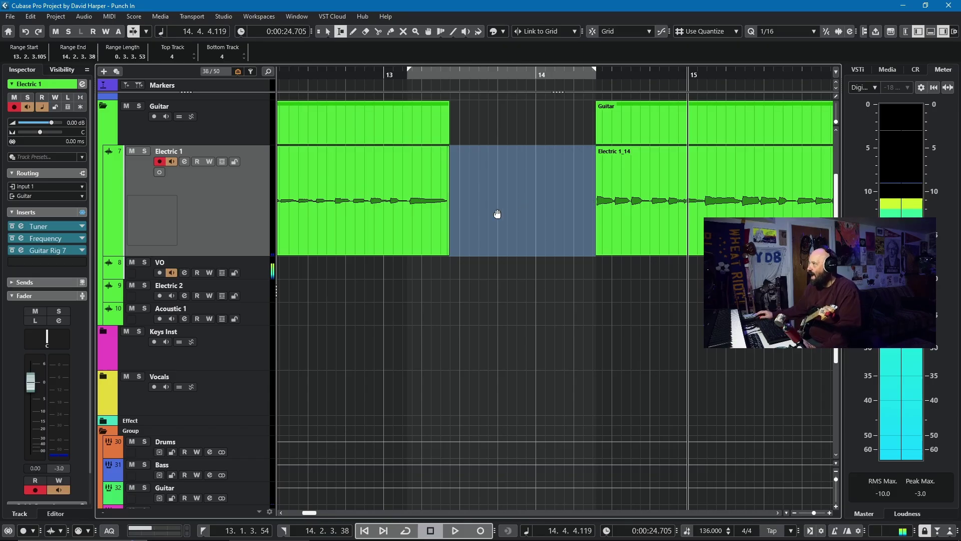
- Assign Ctrl+Alt+D to the Duplicate Selected Tracks without Data macro in Key Commands
click(13, 19)
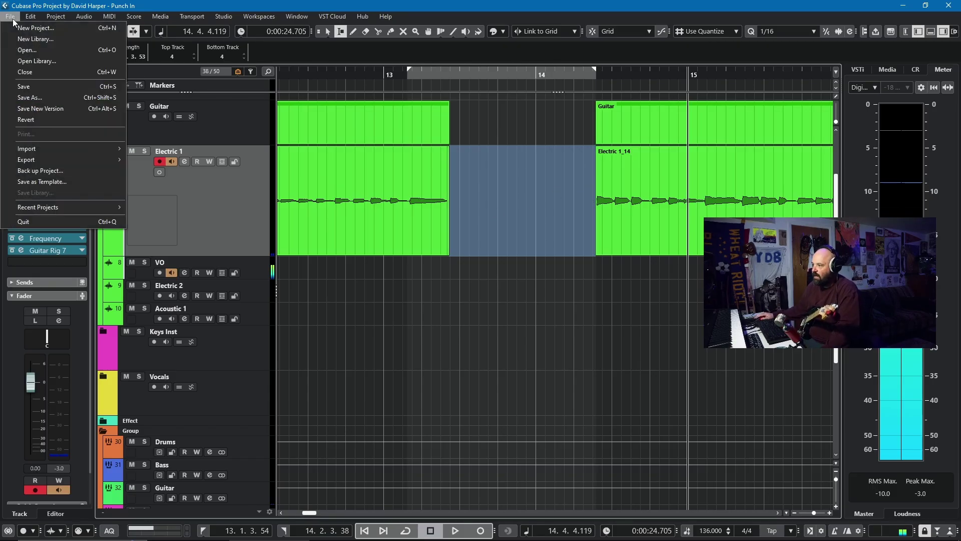
mouse_move(25, 17)
click(60, 411)
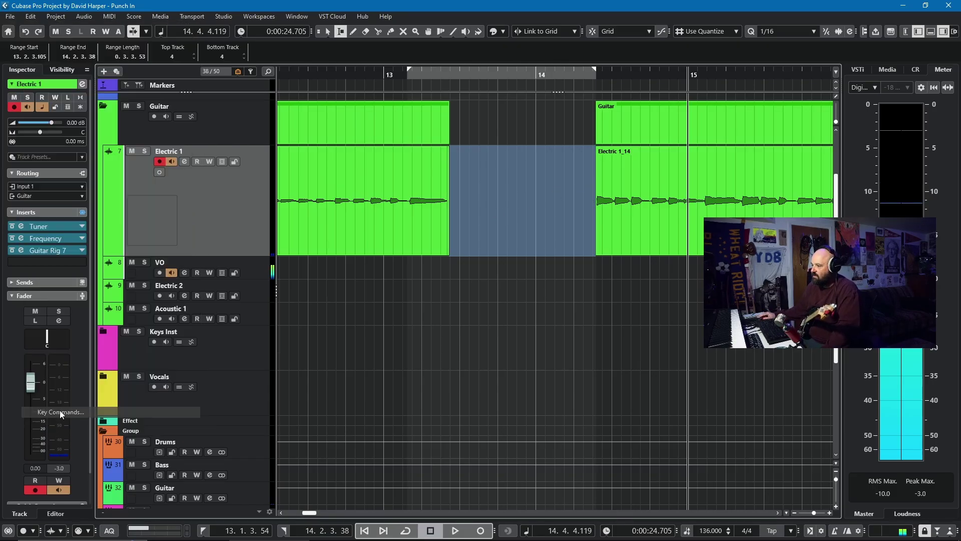
click(407, 121)
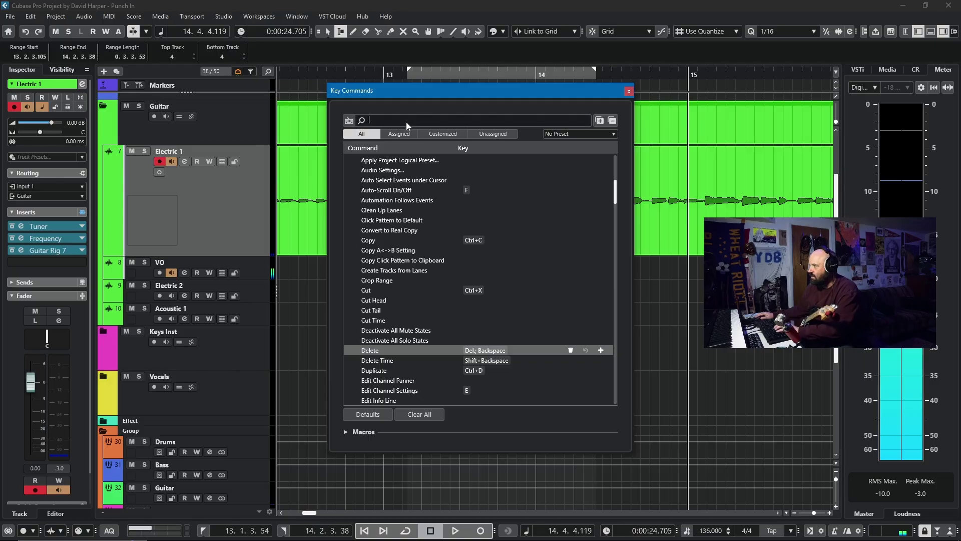
text(dupl)
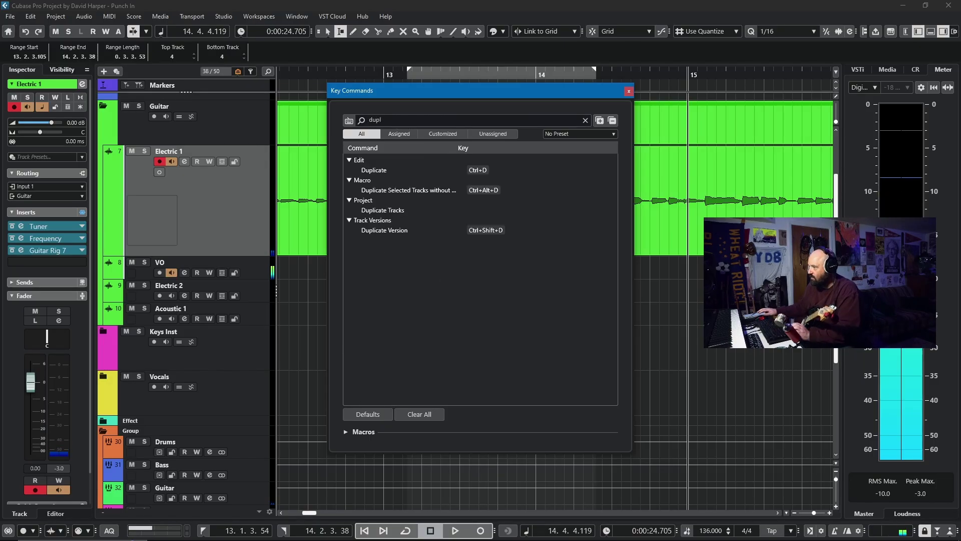
click(413, 190)
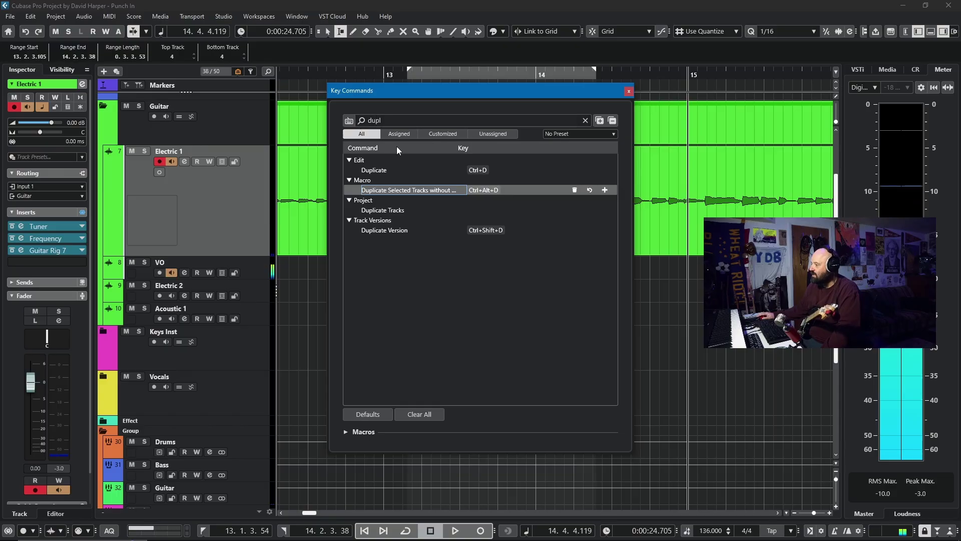
double_click(488, 190)
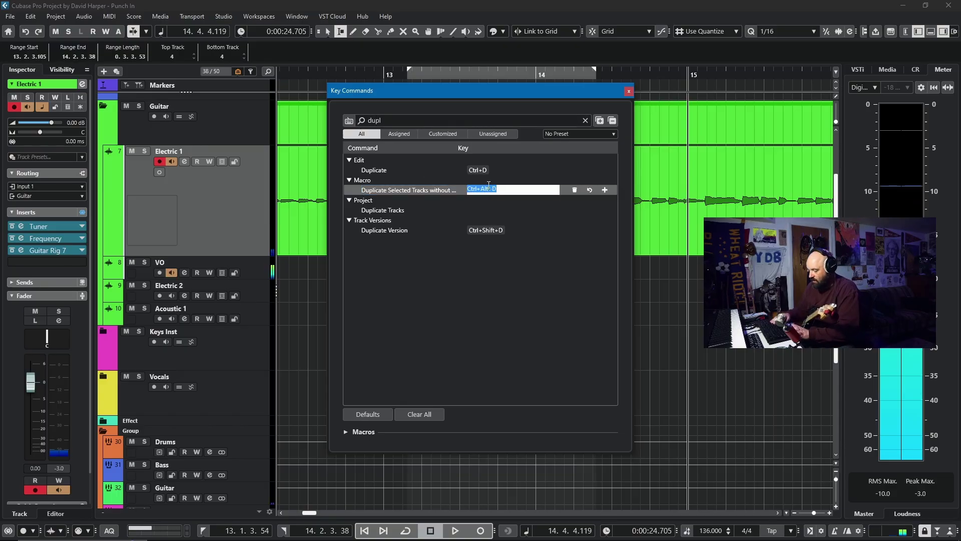
key(ctrl+alt+d)
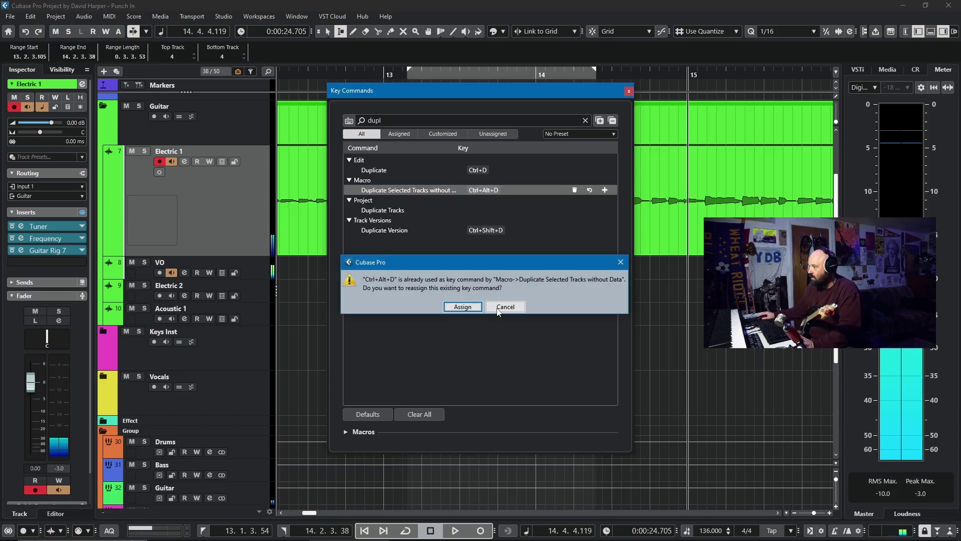
click(468, 310)
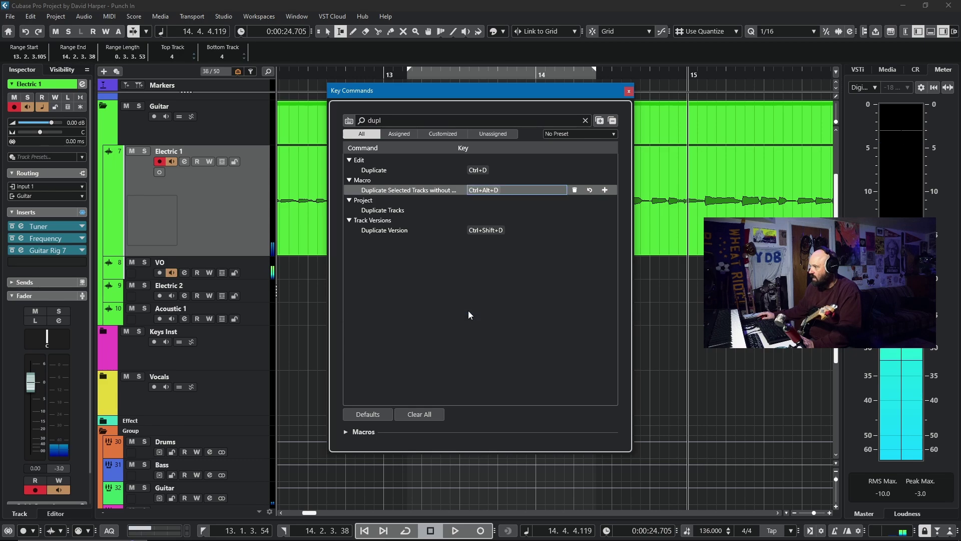
click(629, 92)
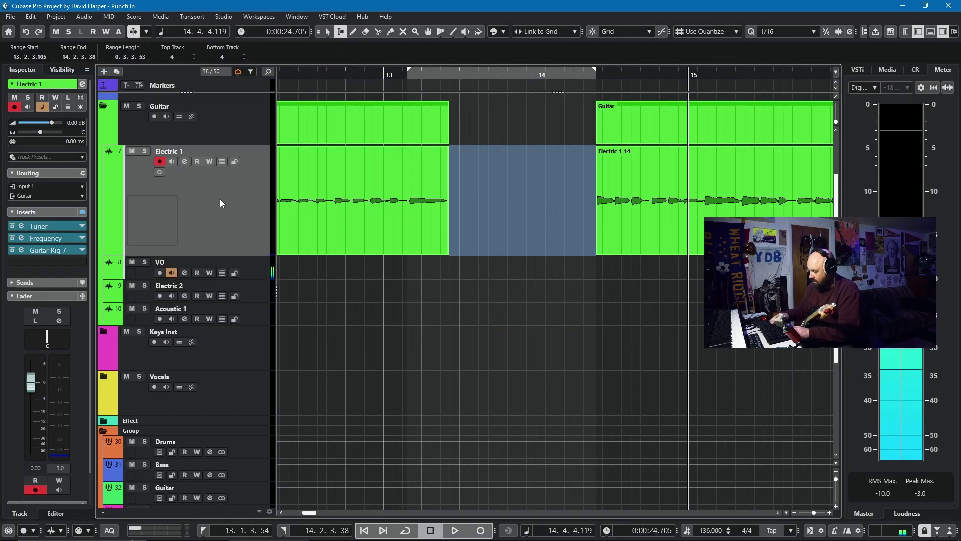
- Duplicate Electric 1 without data into an empty Electric 1 (D) track and select it
key(ctrl+shift+d)
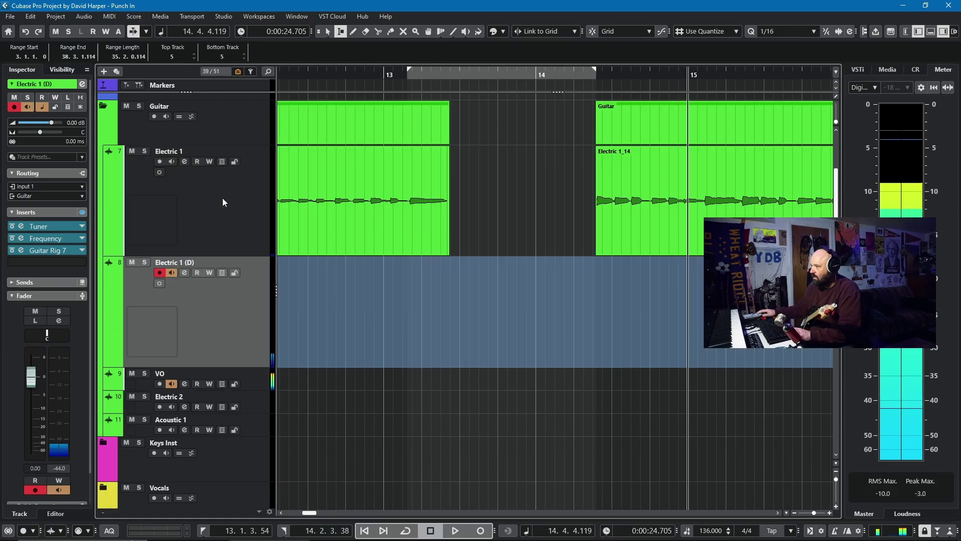
click(214, 201)
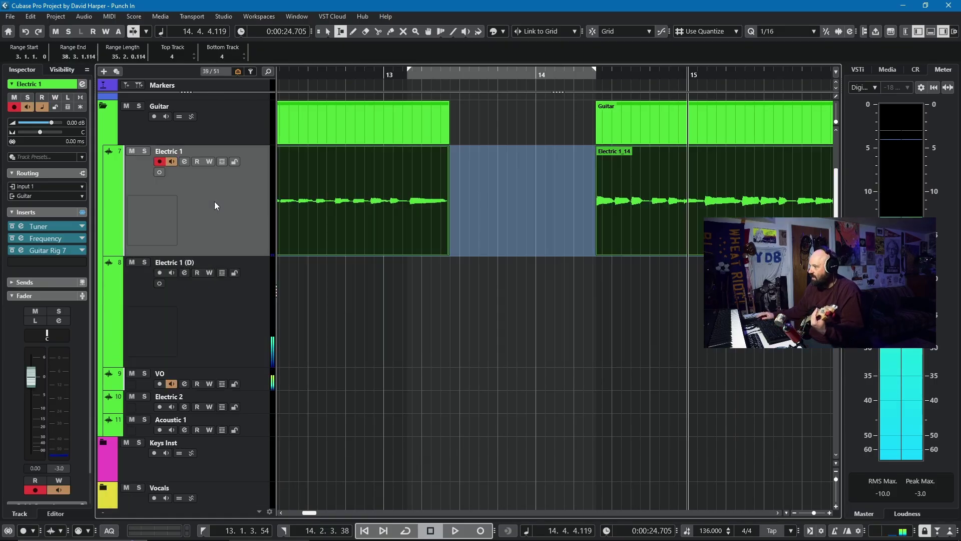
click(209, 287)
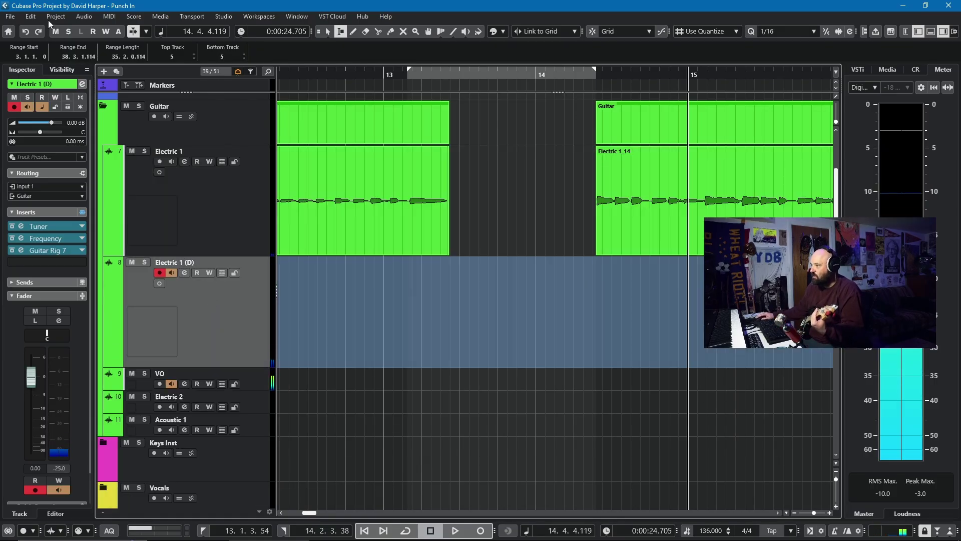
click(78, 17)
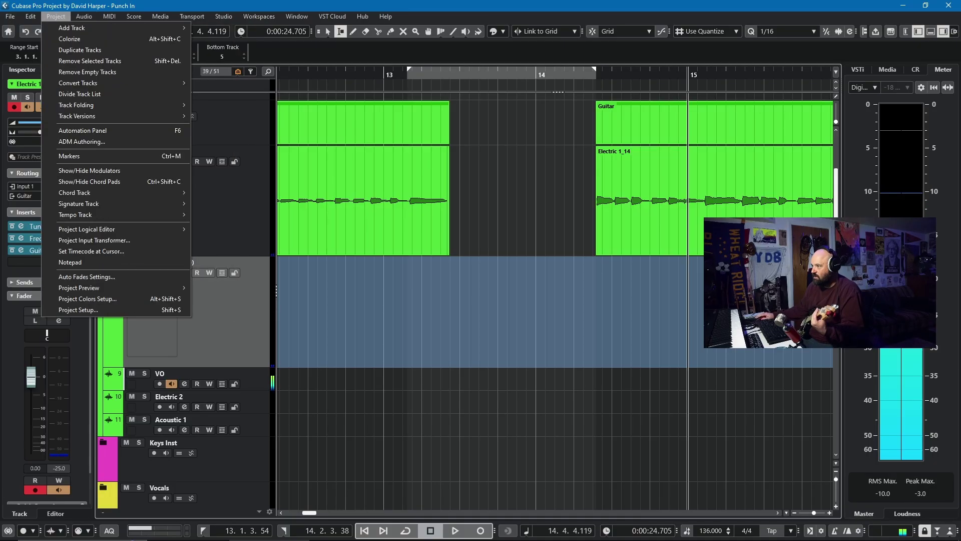
- Set Auto Monitoring to Manual on the VST preferences page and close with OK
click(31, 17)
click(29, 19)
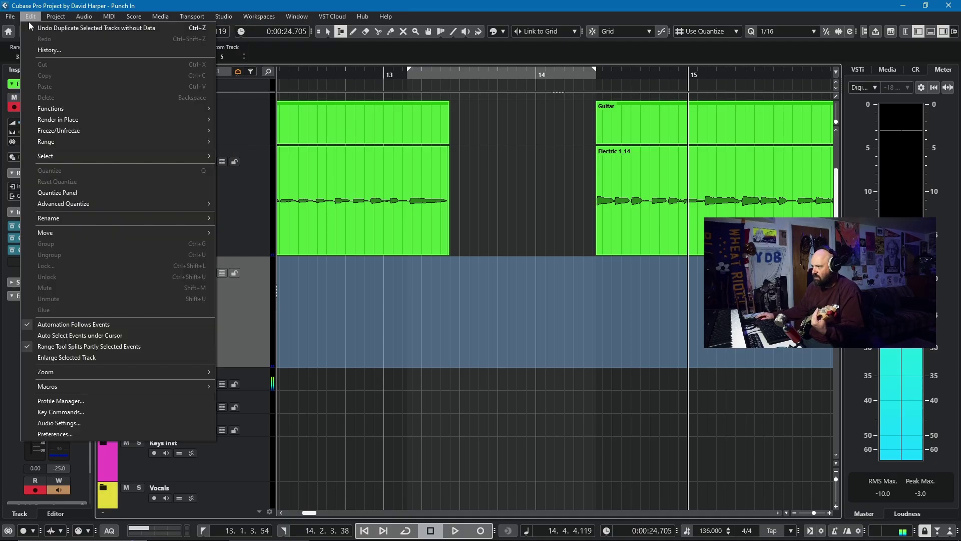
click(51, 433)
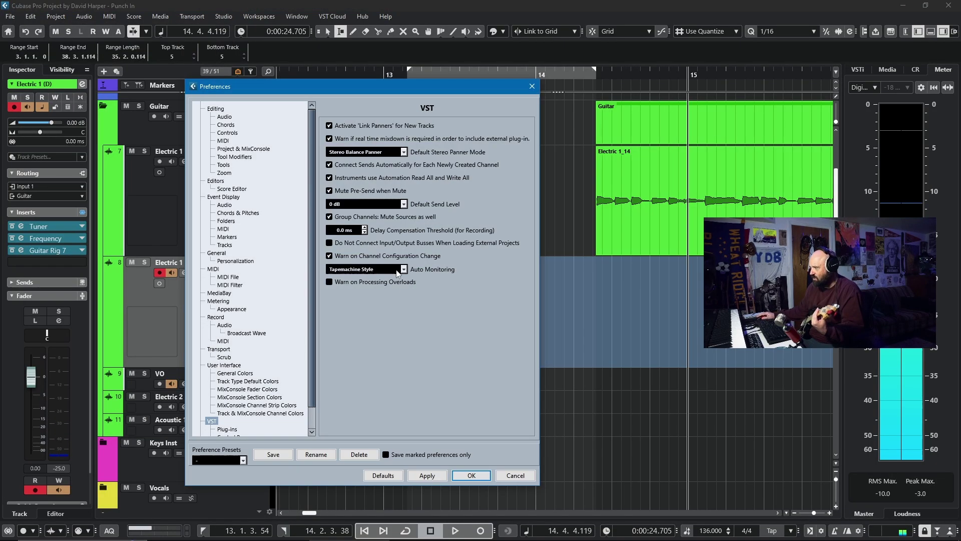
click(399, 269)
click(392, 275)
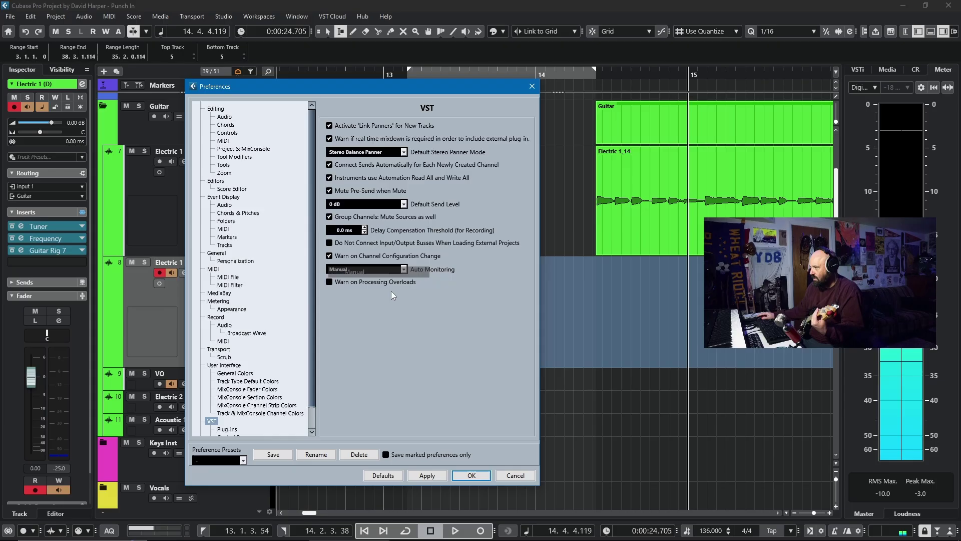
click(472, 476)
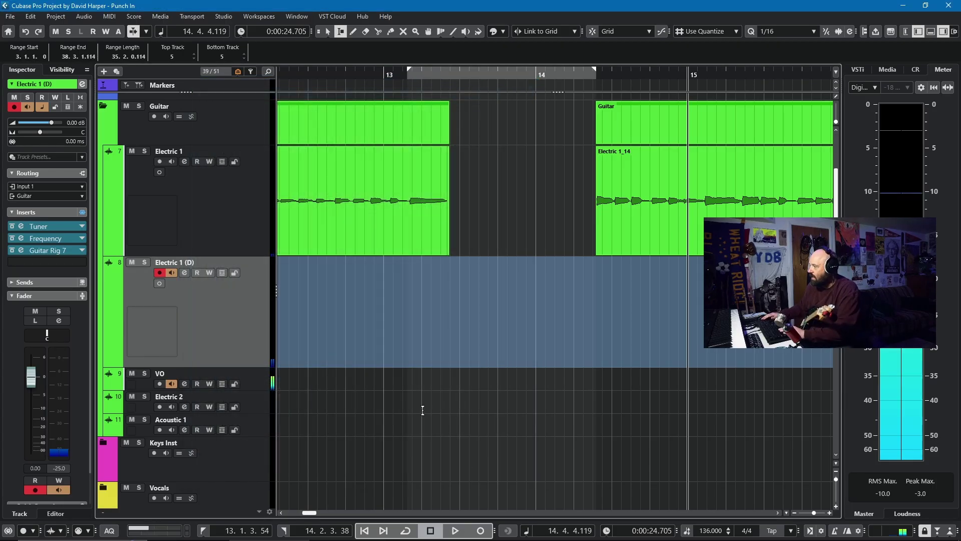
- Record take Electric 1 (D)_03 on Electric 1 (D) from about bar 9 through the gap
key(space)
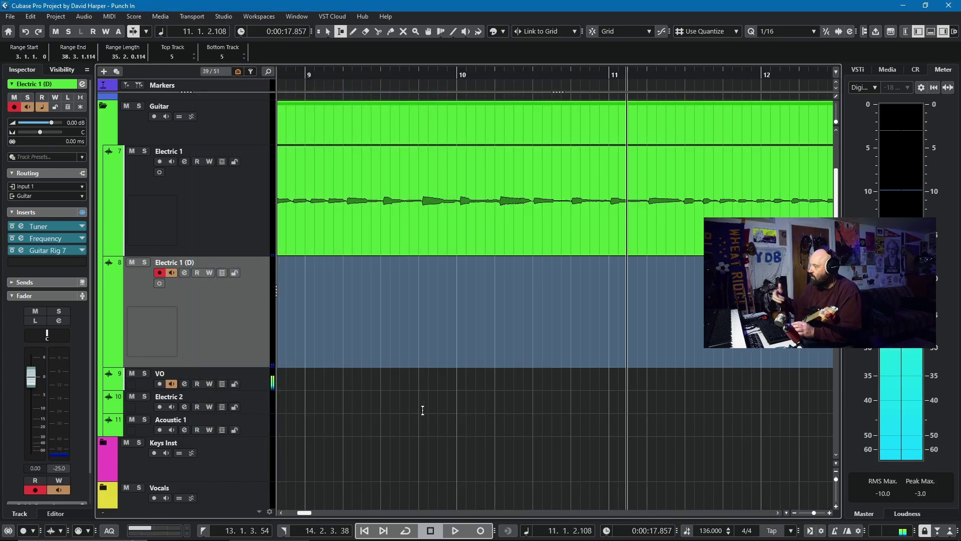
key(KP_Subtract)
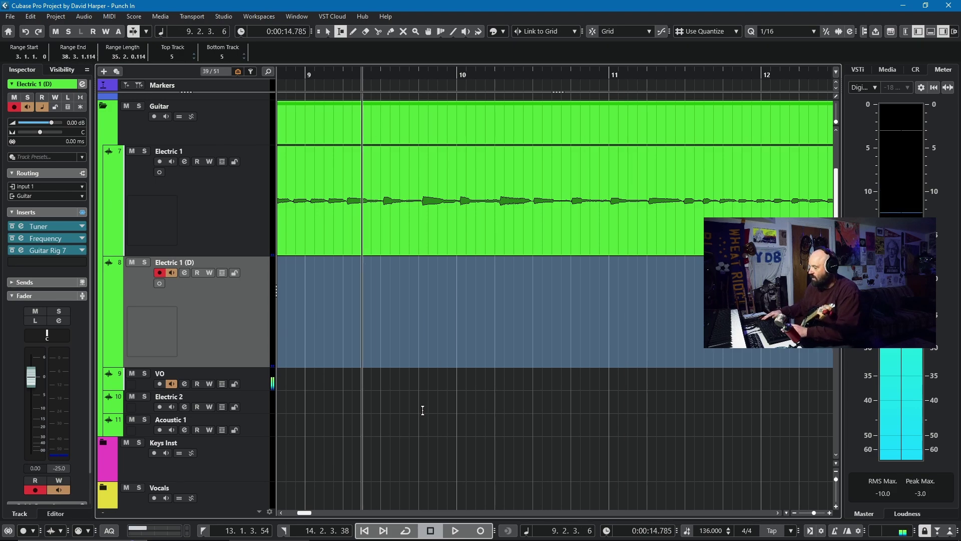
key(KP_Multiply)
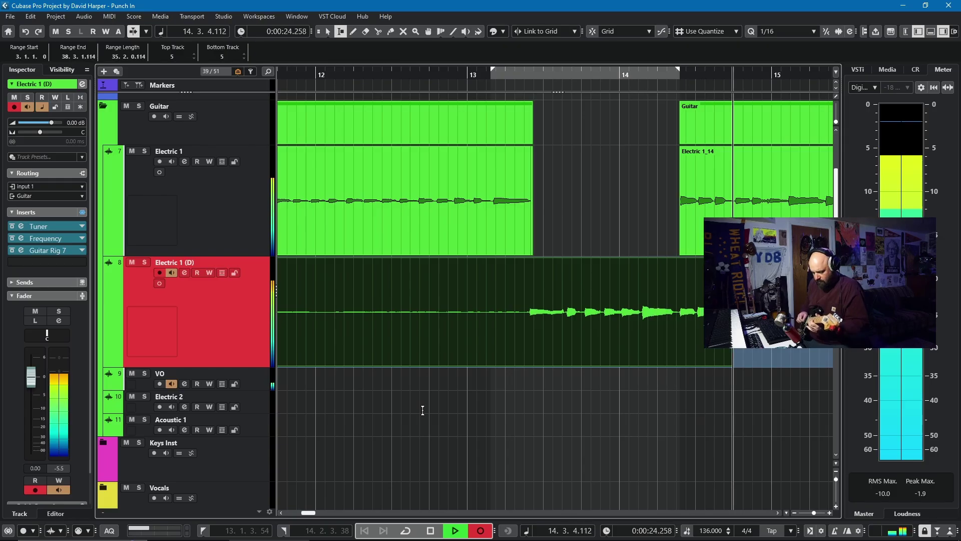
key(space)
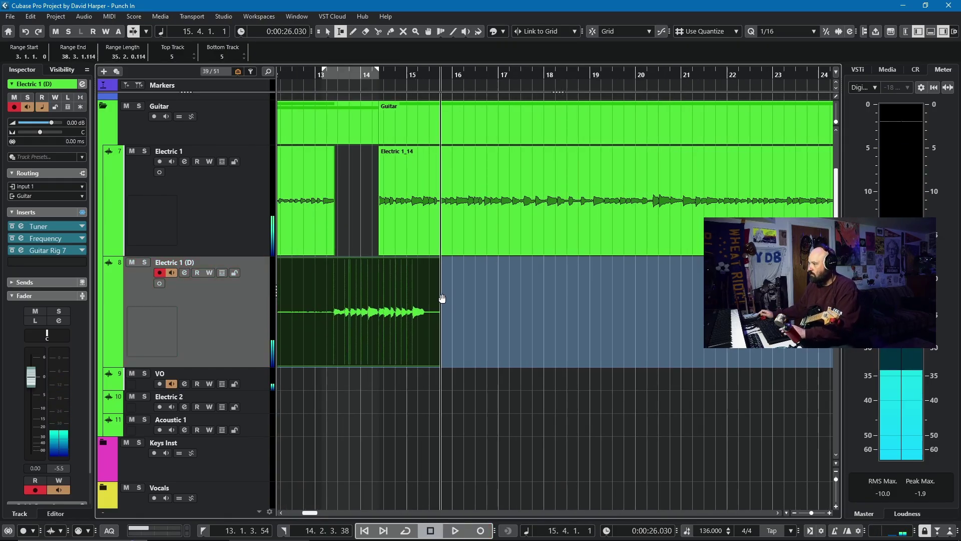
key(g)
key(KP_Subtract)
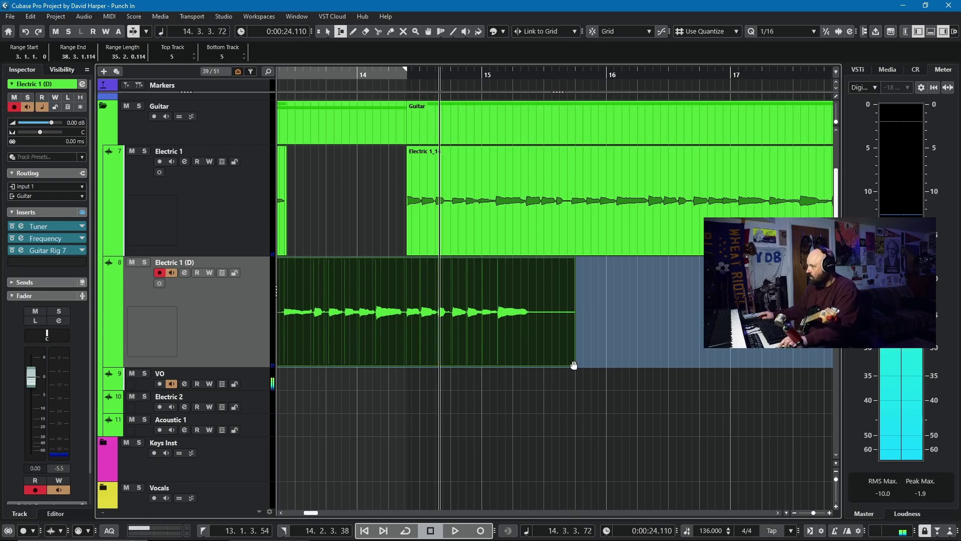
- Trim the new take to start at 13.2.3.66 and end just past bar 14
key(1)
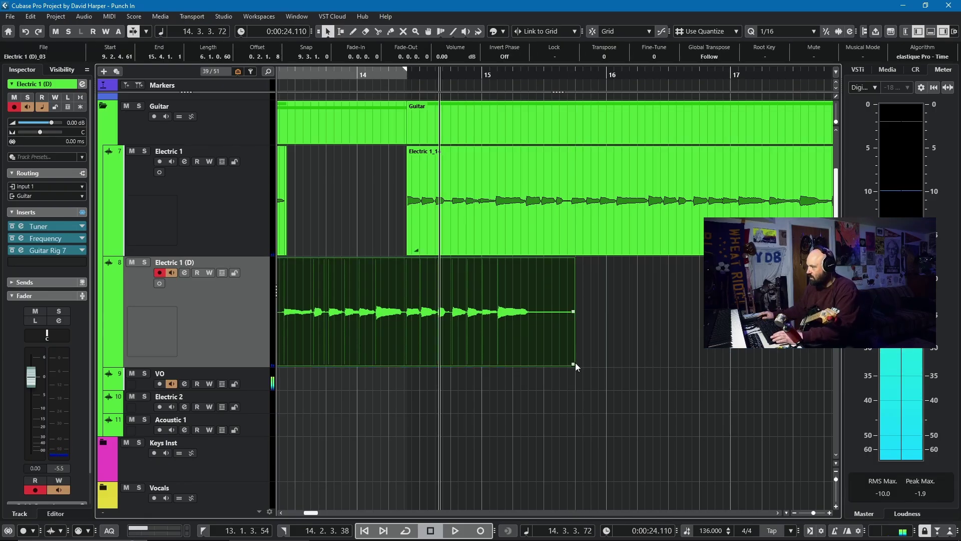
drag(575, 362, 405, 354)
scroll(410, 356, left, 3)
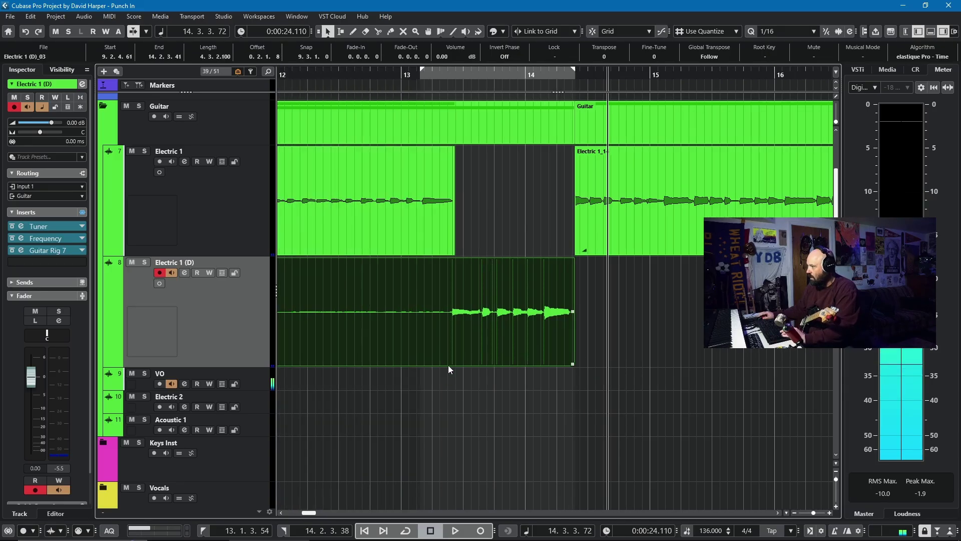
scroll(434, 356, down, 4)
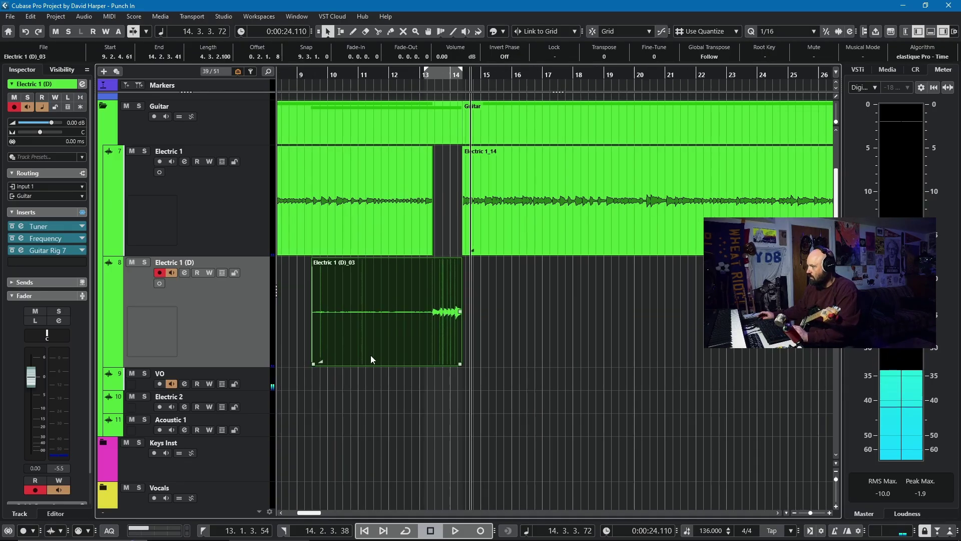
drag(317, 368, 371, 362)
scroll(434, 358, up, 5)
- Move the trimmed take onto Electric 1 and play back the repaired passage
drag(446, 335, 461, 219)
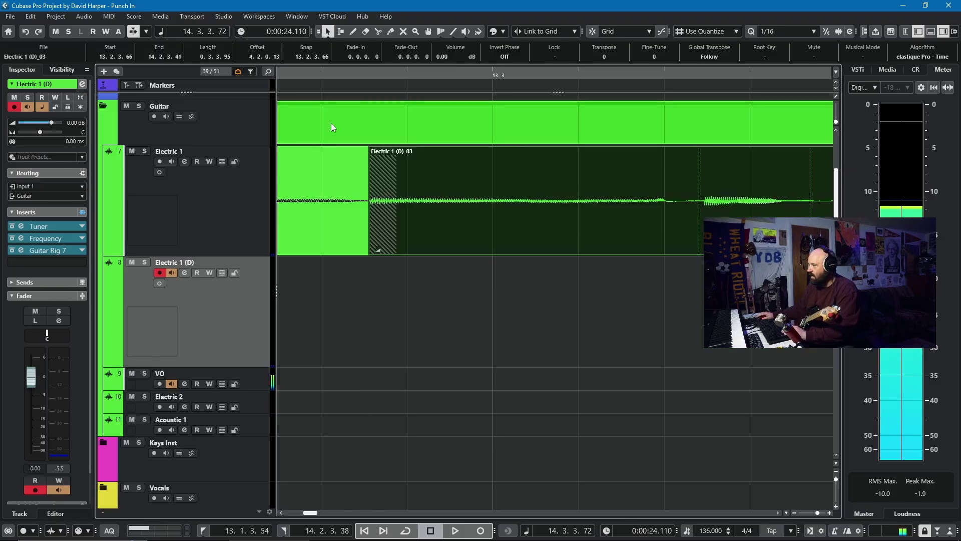
click(298, 75)
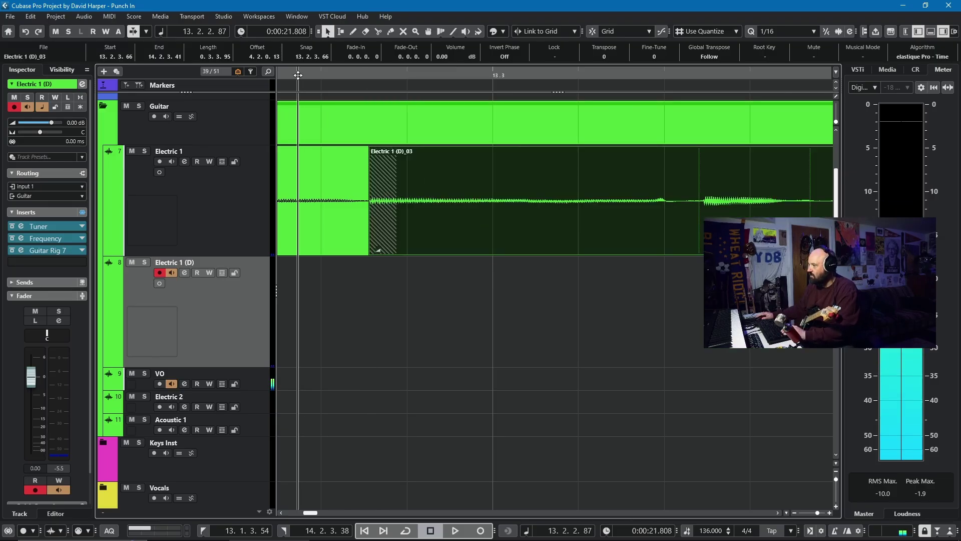
click(292, 84)
key(space)
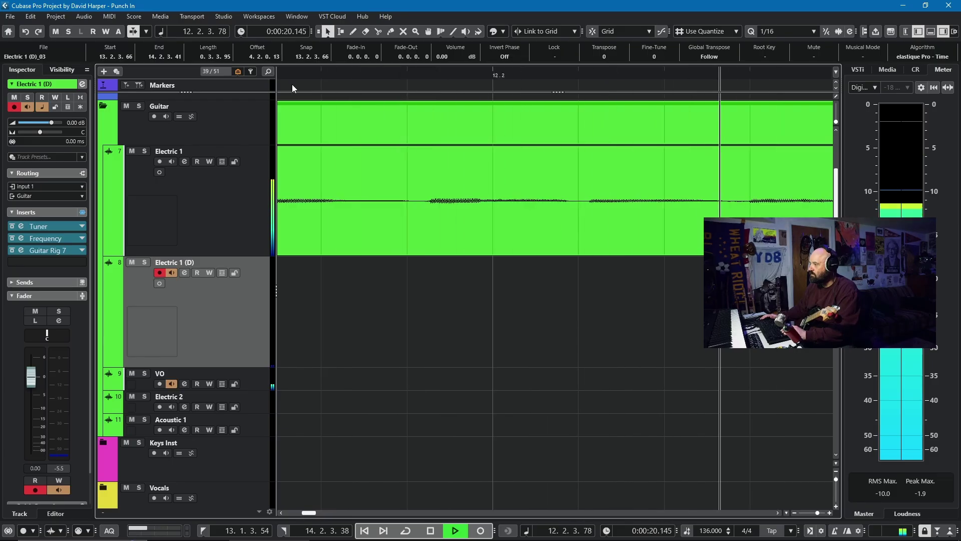